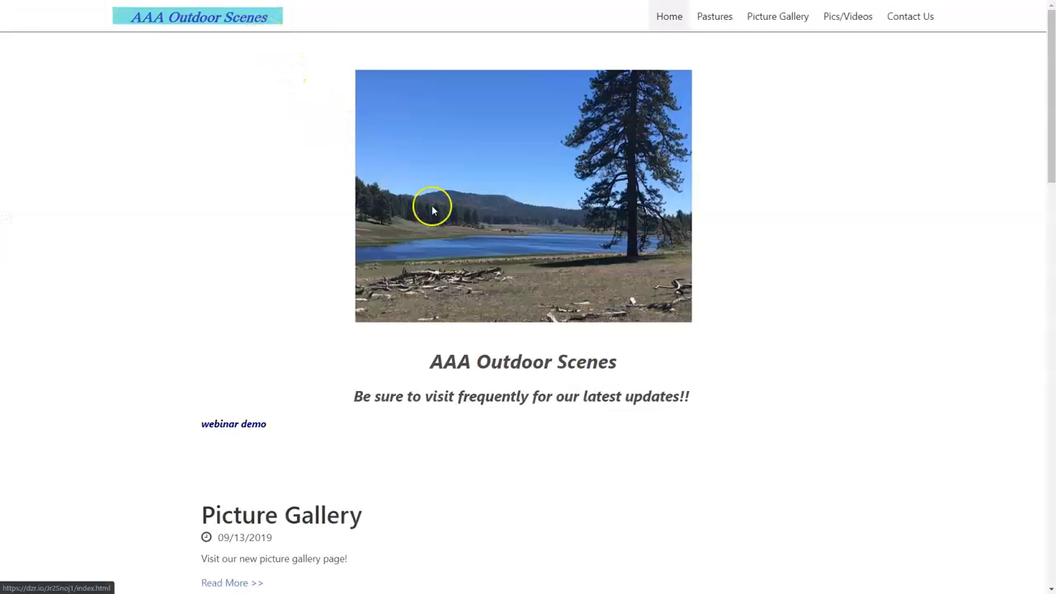
Review the public AAA Outdoor Scenes website, examining the Home page and the Pics/Videos page from top to bottom
{"action": "left_click", "coordinate": [664, 16]}
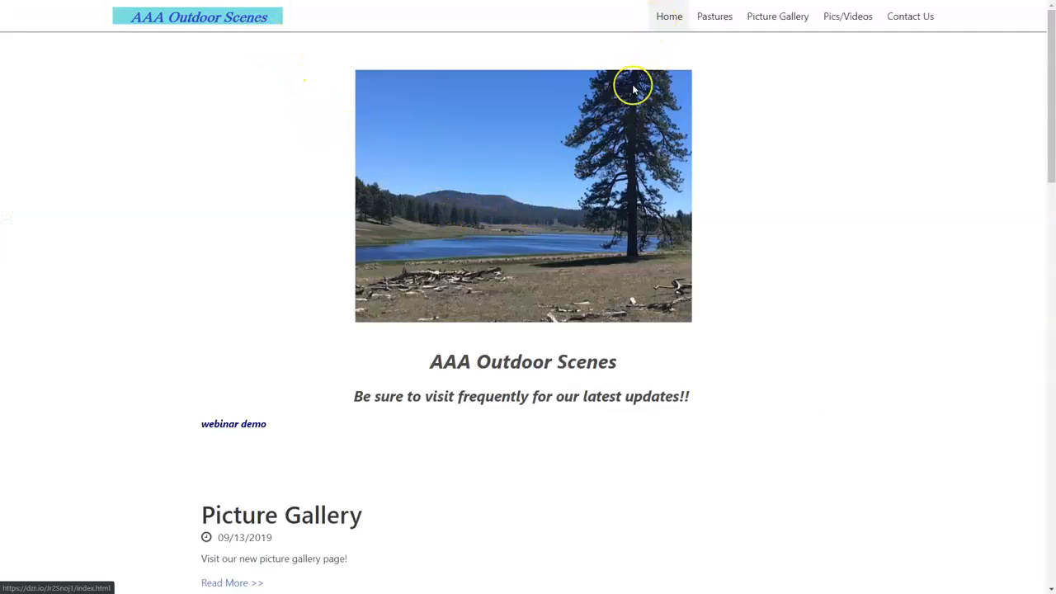
{"action": "left_click_drag", "start_coordinate": [421, 445], "coordinate": [383, 365]}
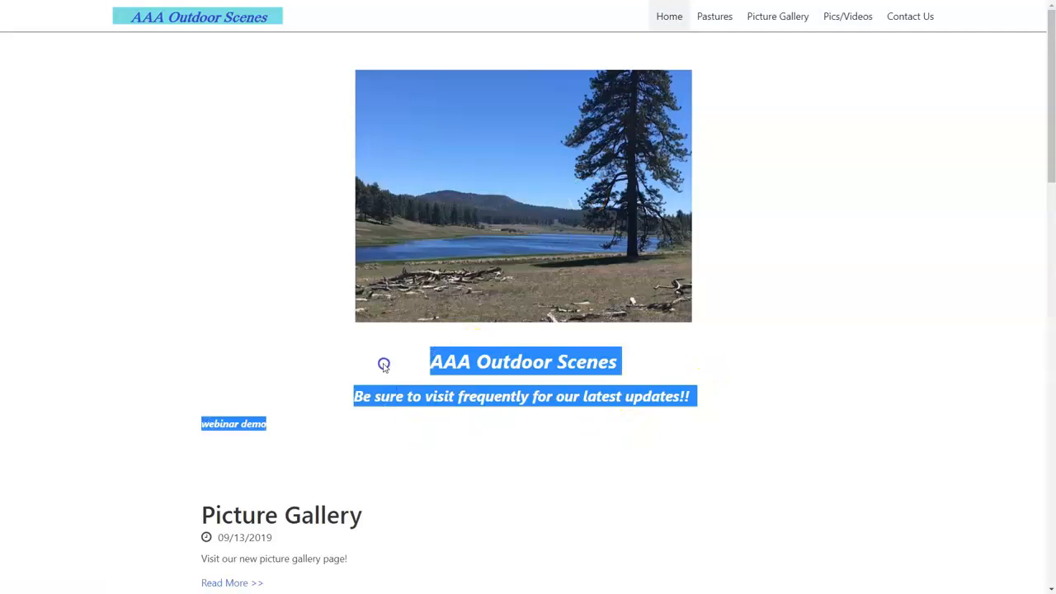
{"action": "left_click", "coordinate": [742, 341]}
{"action": "scroll", "coordinate": [666, 342], "scroll_direction": "down", "scroll_amount": 9}
{"action": "scroll", "coordinate": [390, 330], "scroll_direction": "down", "scroll_amount": 5}
{"action": "scroll", "coordinate": [384, 325], "scroll_direction": "up", "scroll_amount": 15}
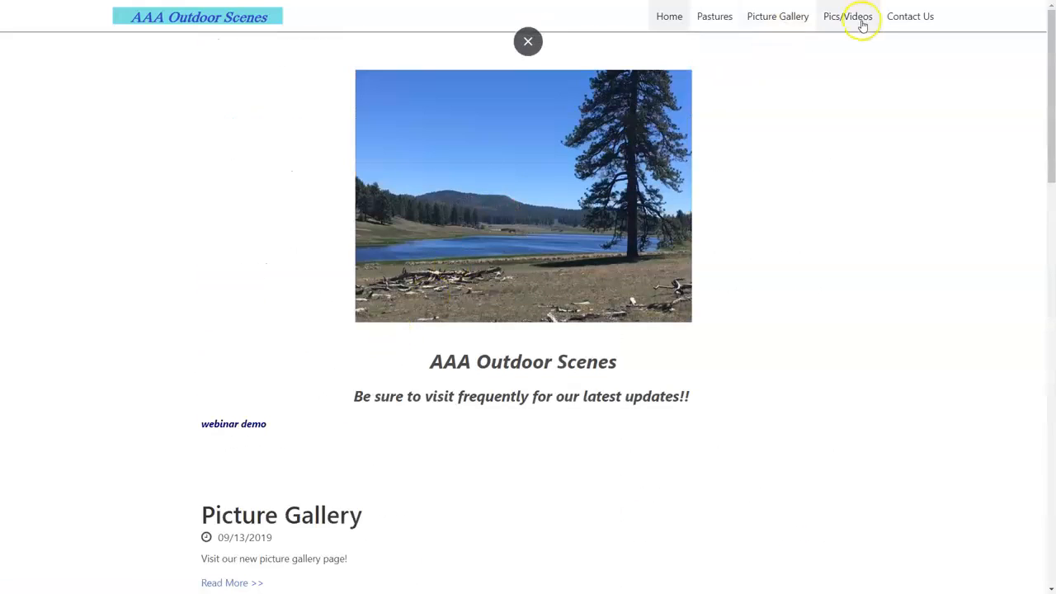
{"action": "left_click", "coordinate": [858, 19]}
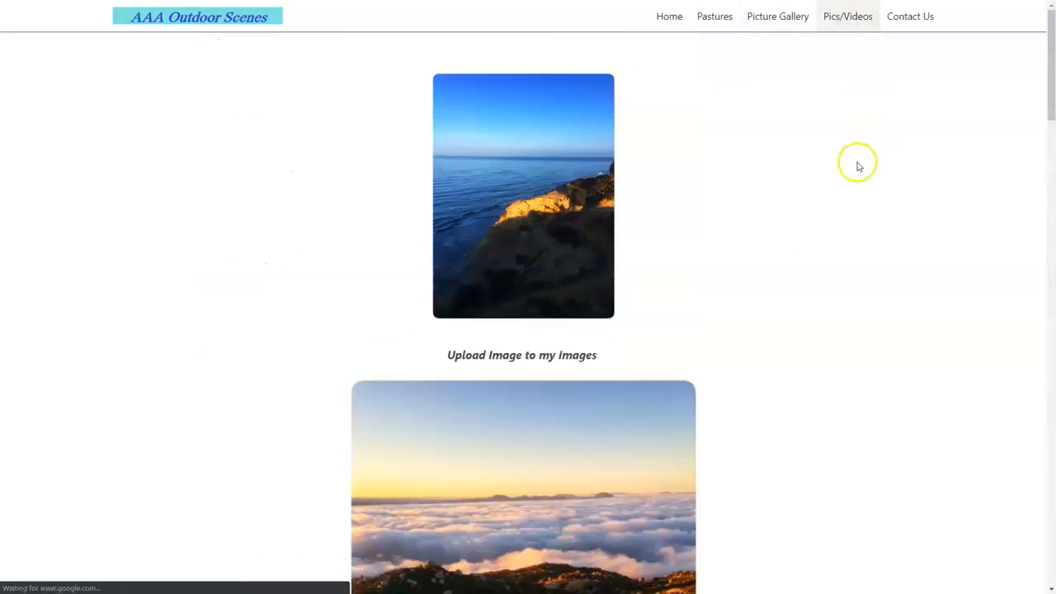
{"action": "scroll", "coordinate": [857, 166], "scroll_direction": "down", "scroll_amount": 12}
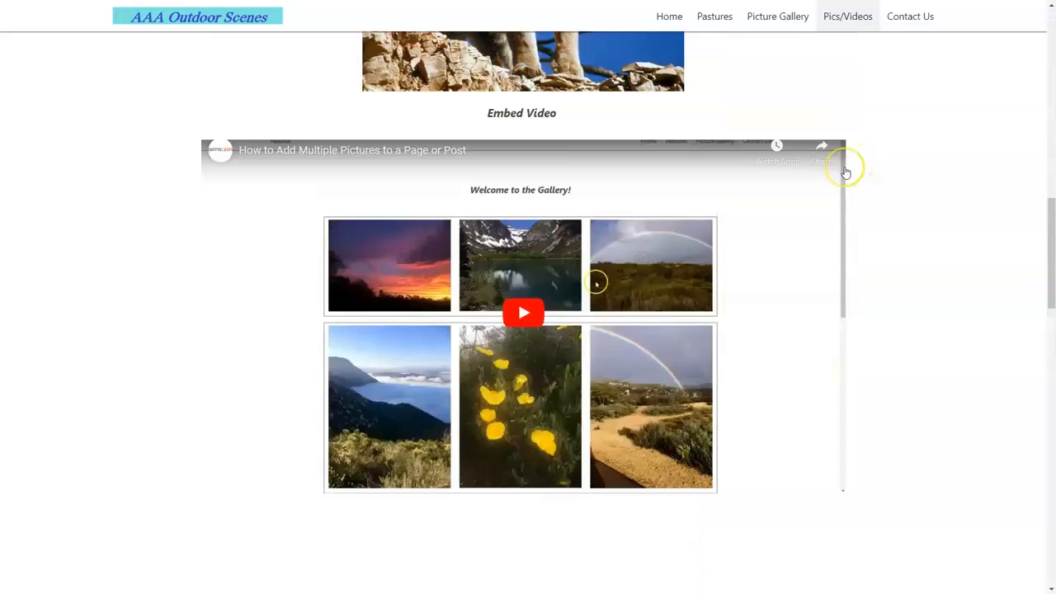
{"action": "scroll", "coordinate": [846, 172], "scroll_direction": "up", "scroll_amount": 12}
{"action": "left_click", "coordinate": [672, 18]}
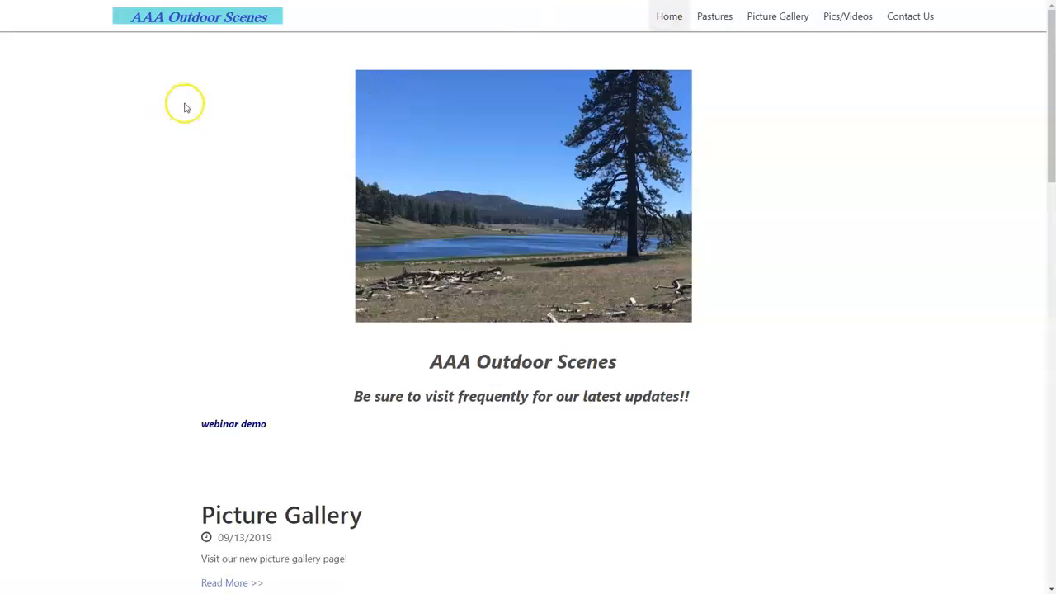
Switch to Dataczar and start a new page in the Webinar website's Top menu, titled "Hiking", with posts included
{"action": "key", "text": "ctrl+shift+Tab"}
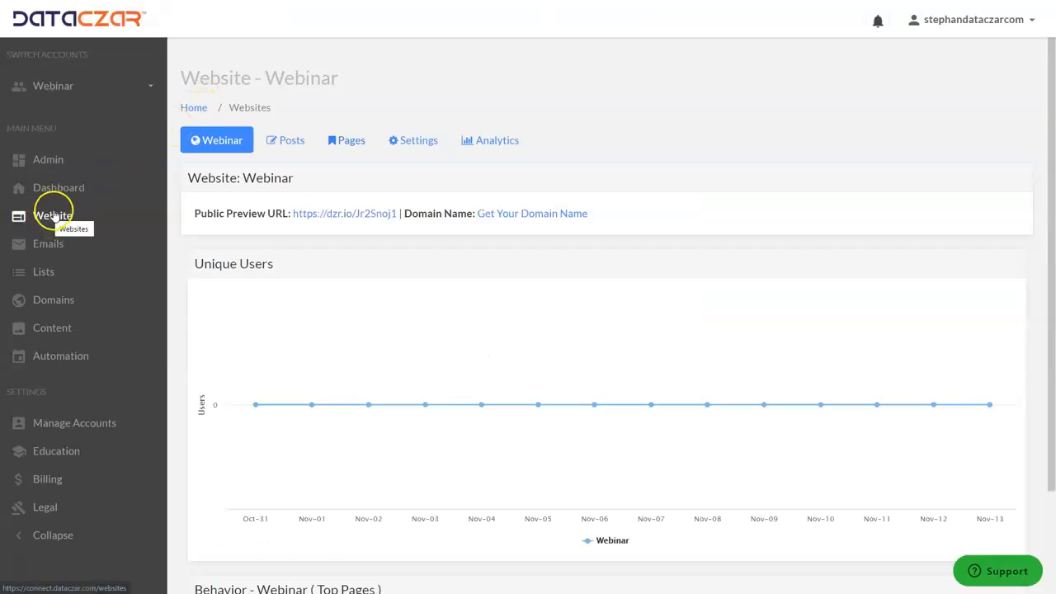
{"action": "left_click", "coordinate": [353, 142]}
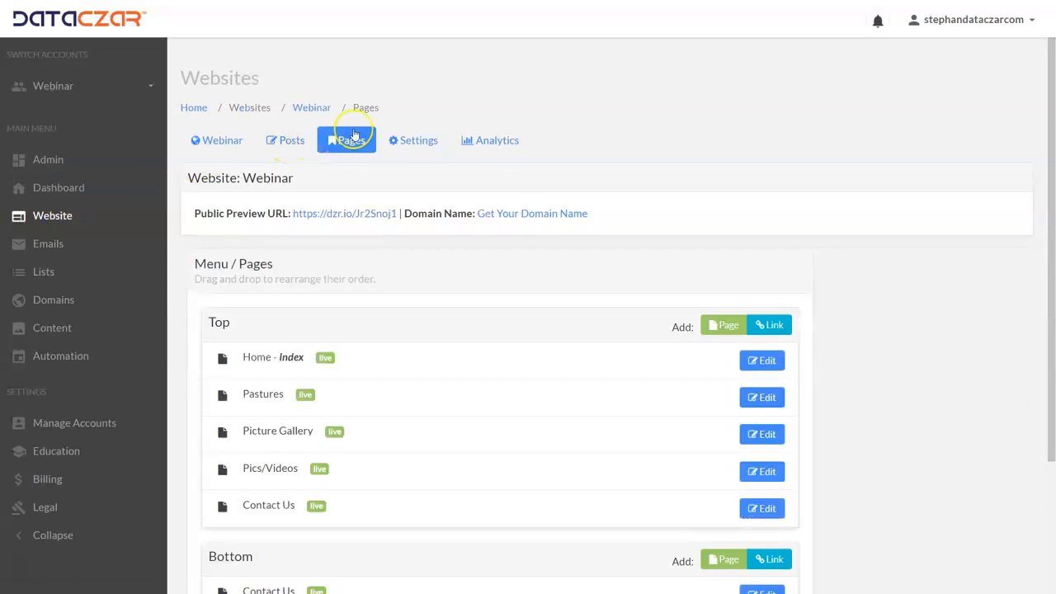
{"action": "left_click", "coordinate": [723, 325]}
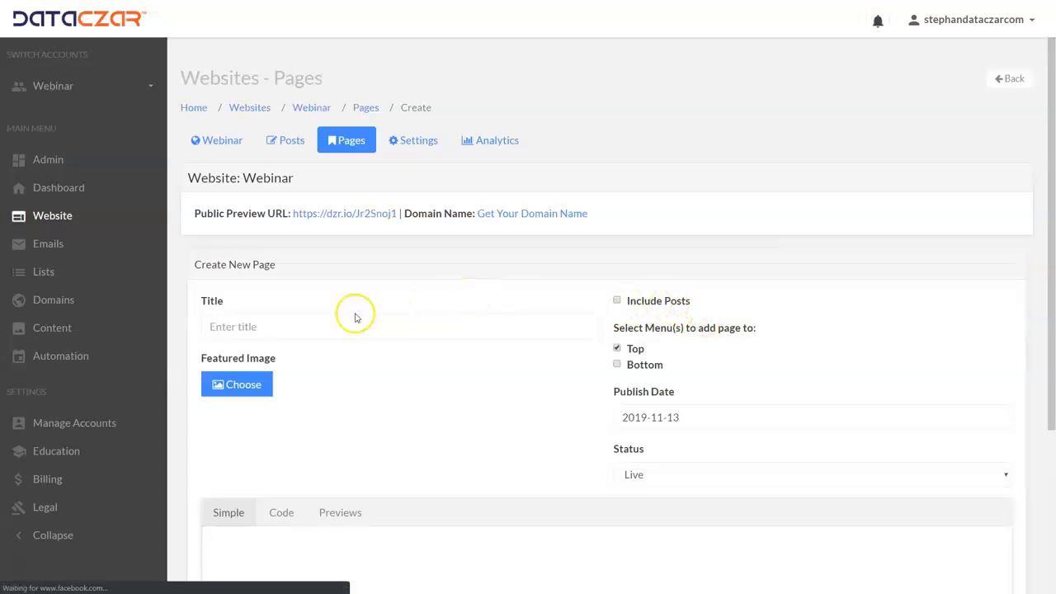
{"action": "left_click", "coordinate": [245, 326]}
{"action": "type", "text": "Hiking"}
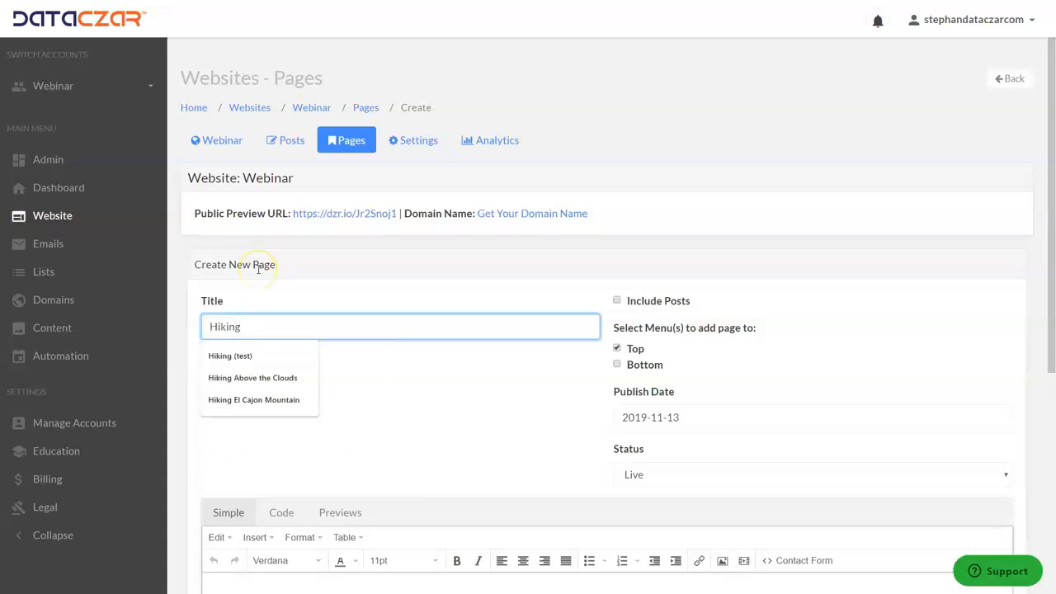
{"action": "left_click", "coordinate": [453, 381]}
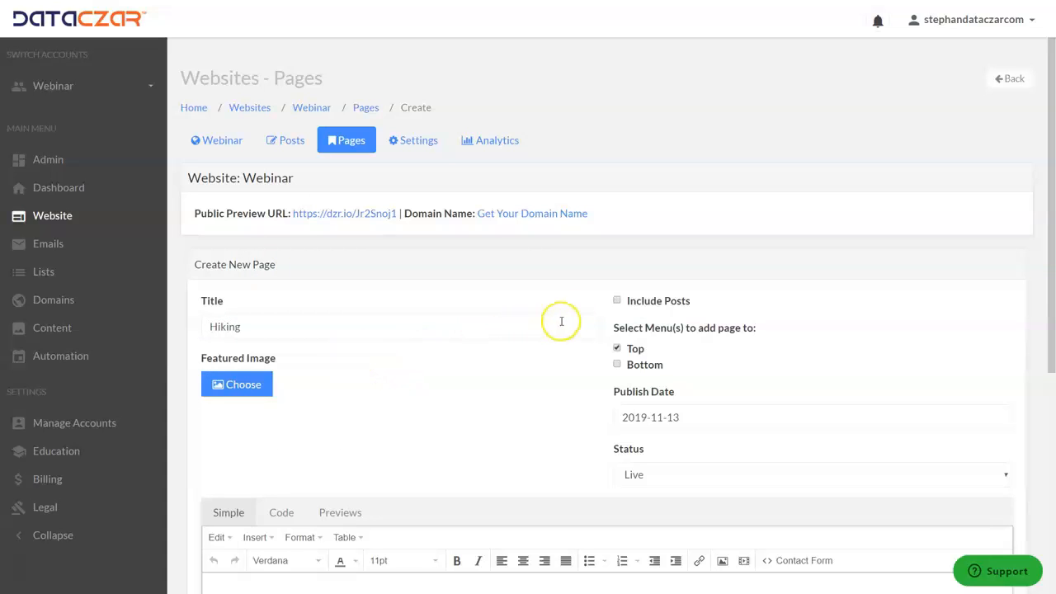
{"action": "left_click", "coordinate": [617, 302]}
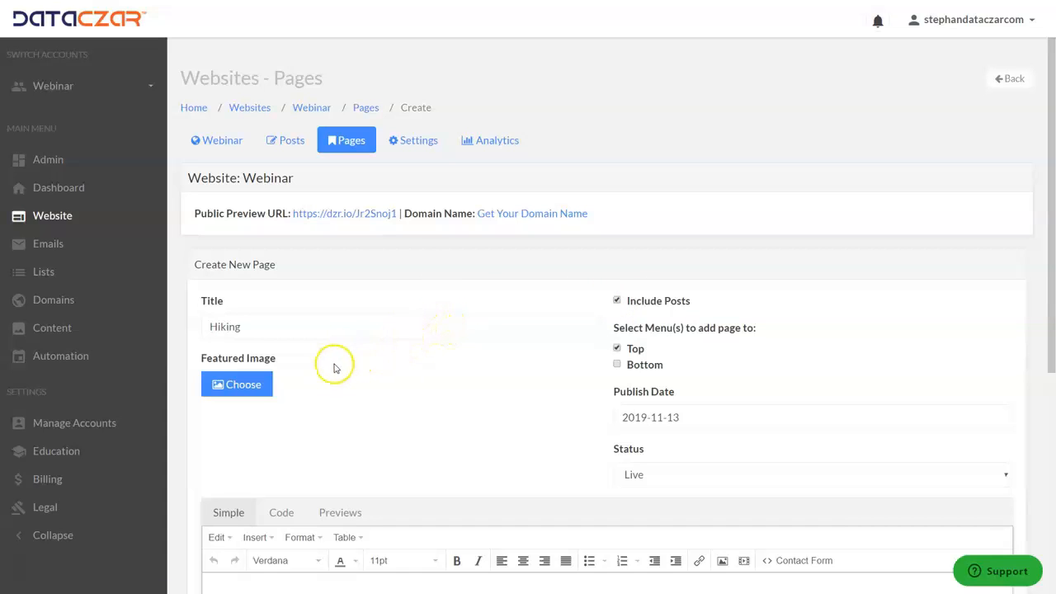
Upload aaa_ElCap_Overlook_me.jpg from the computer and use it as the Hiking page's featured image
{"action": "left_click", "coordinate": [253, 388]}
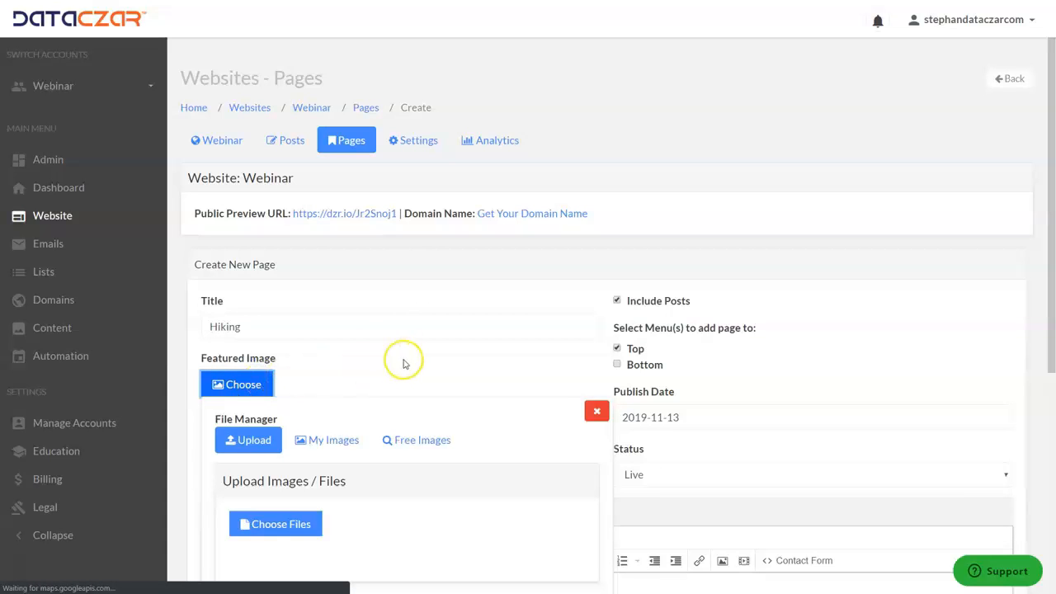
{"action": "left_click", "coordinate": [278, 528]}
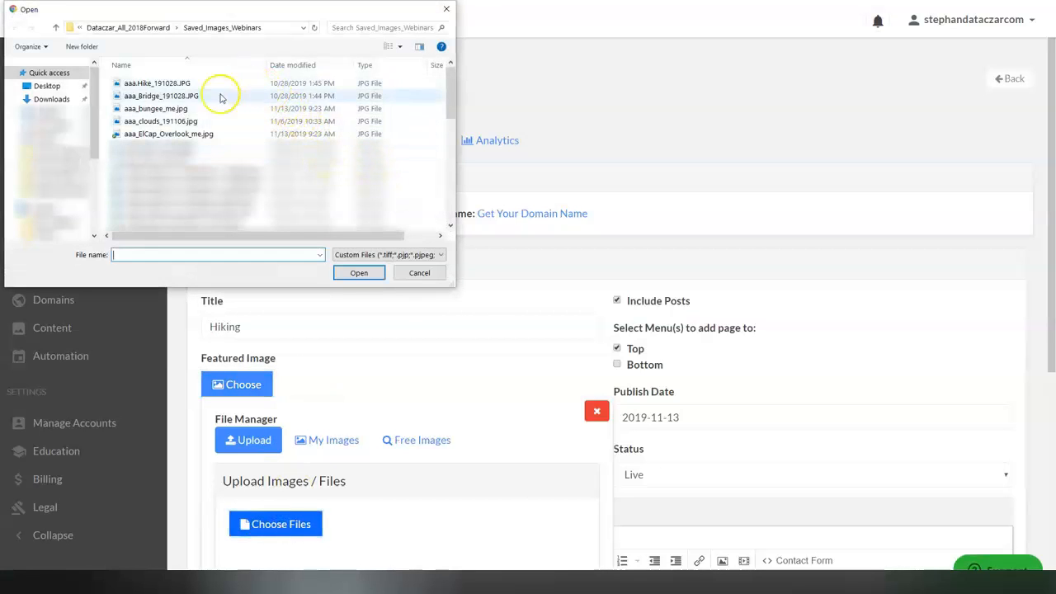
{"action": "double_click", "coordinate": [163, 134]}
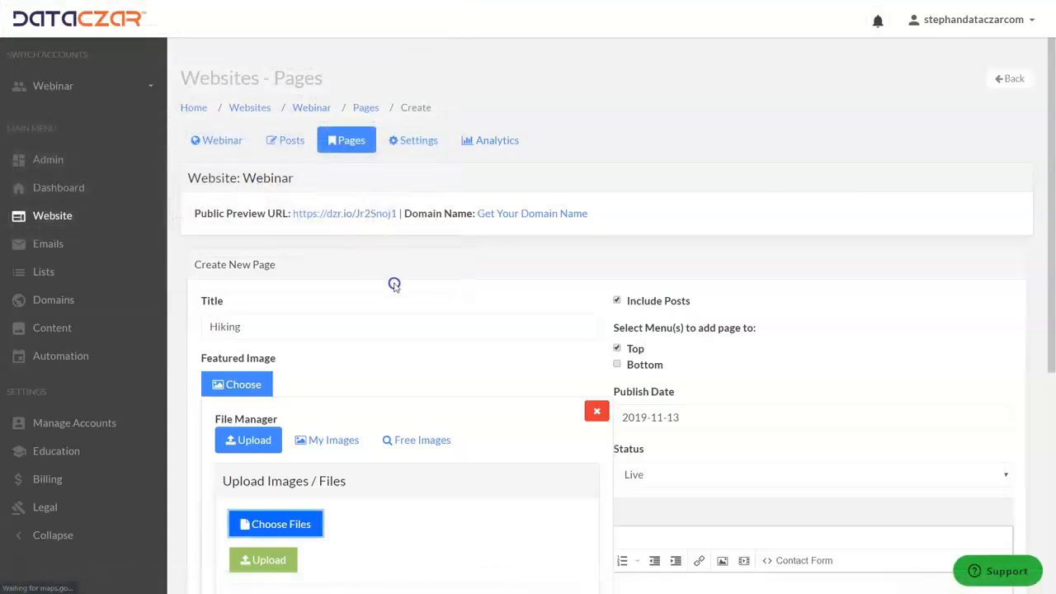
{"action": "scroll", "coordinate": [394, 284], "scroll_direction": "down", "scroll_amount": 2}
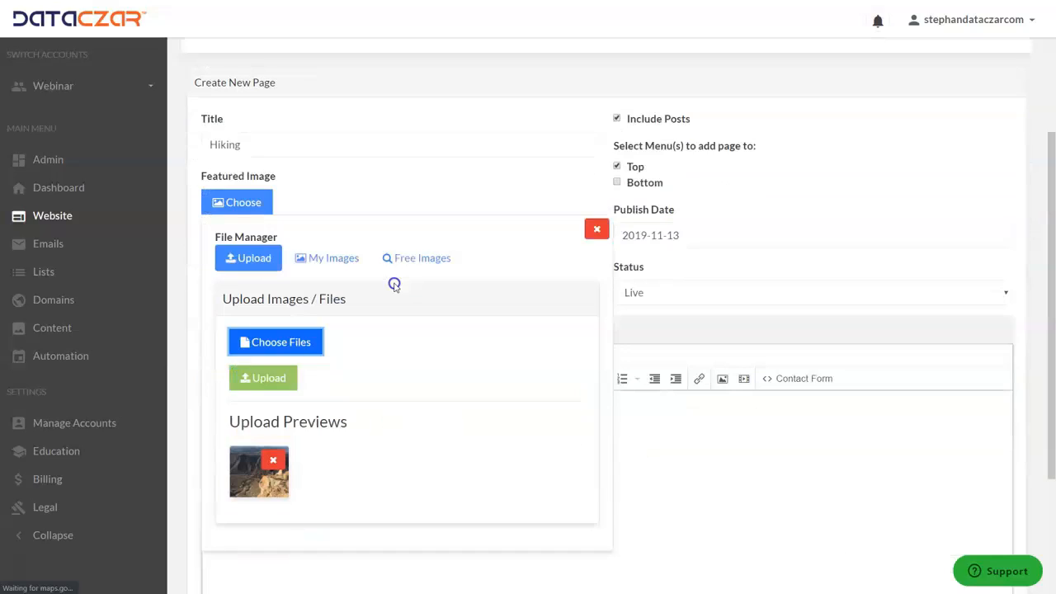
{"action": "left_click", "coordinate": [263, 379]}
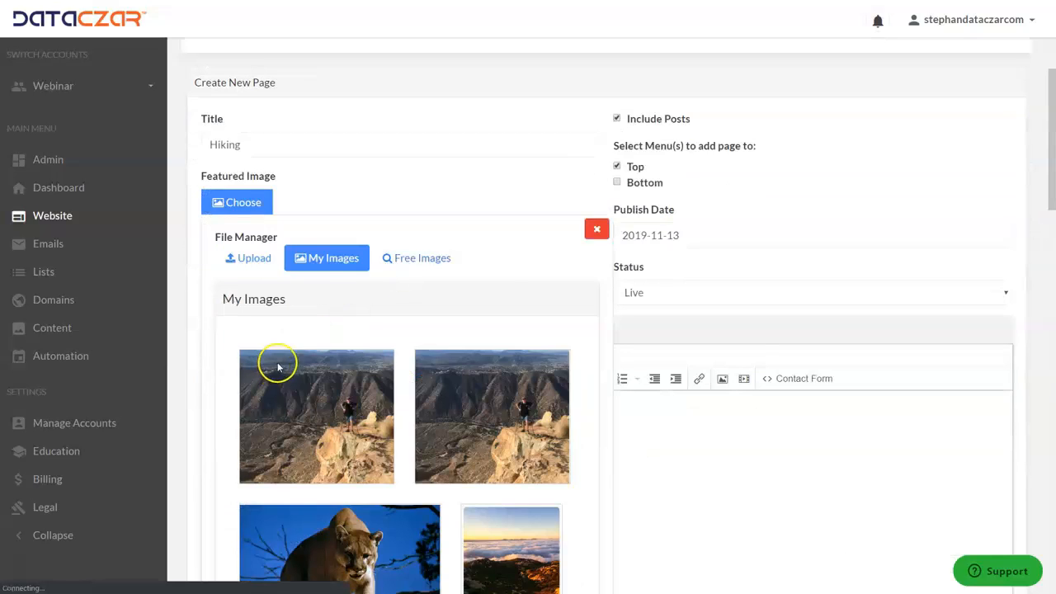
{"action": "left_click", "coordinate": [312, 404]}
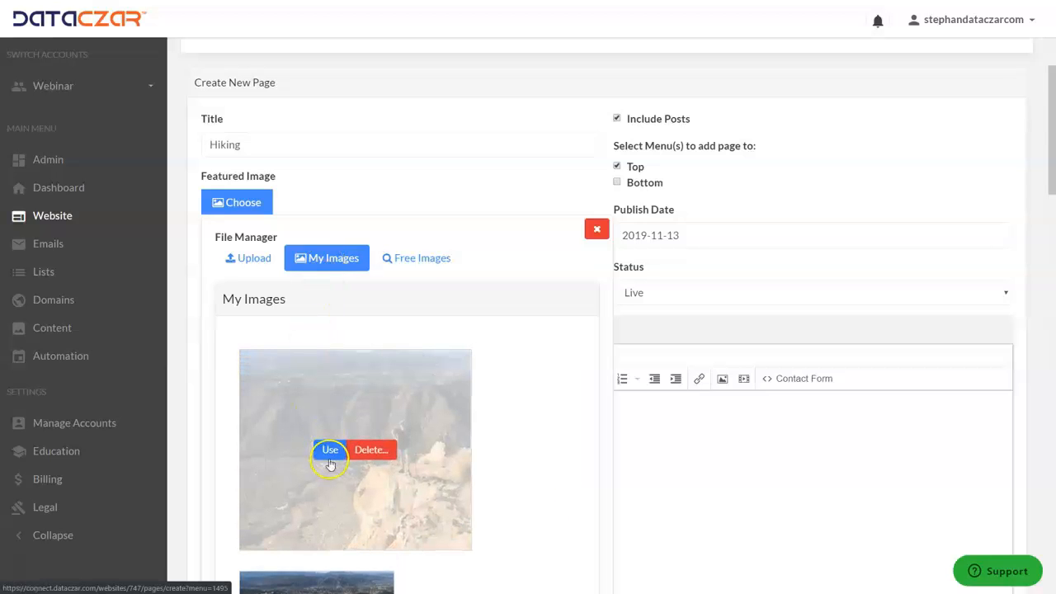
{"action": "left_click", "coordinate": [328, 451]}
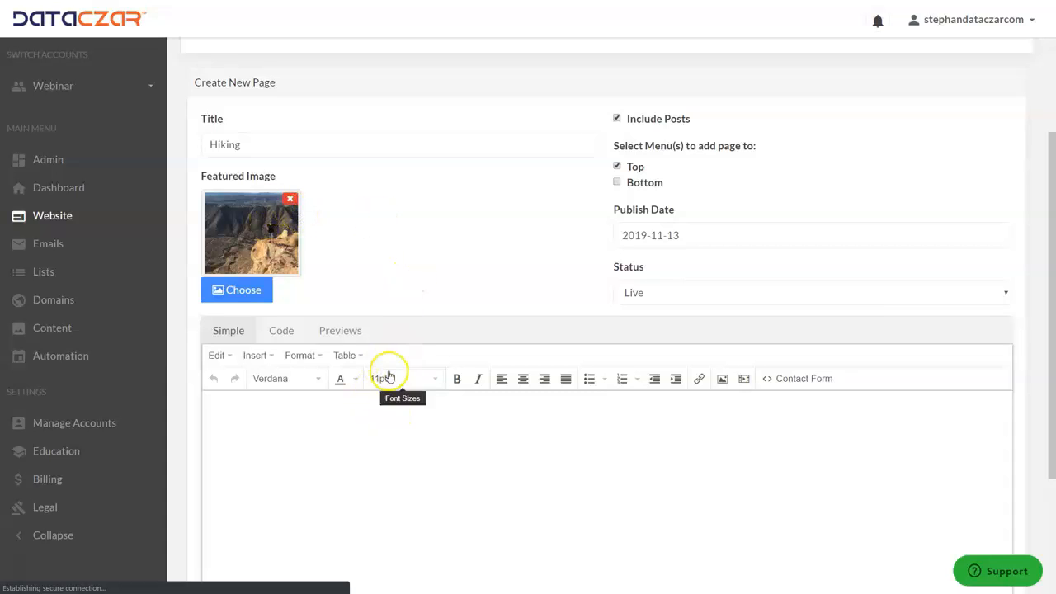
Add "Hiking Around with AAA Outdoor Scenes" to the page body as centred, bold, italic 14pt text and create the page
{"action": "scroll", "coordinate": [387, 375], "scroll_direction": "down", "scroll_amount": 1}
{"action": "left_click", "coordinate": [324, 356]}
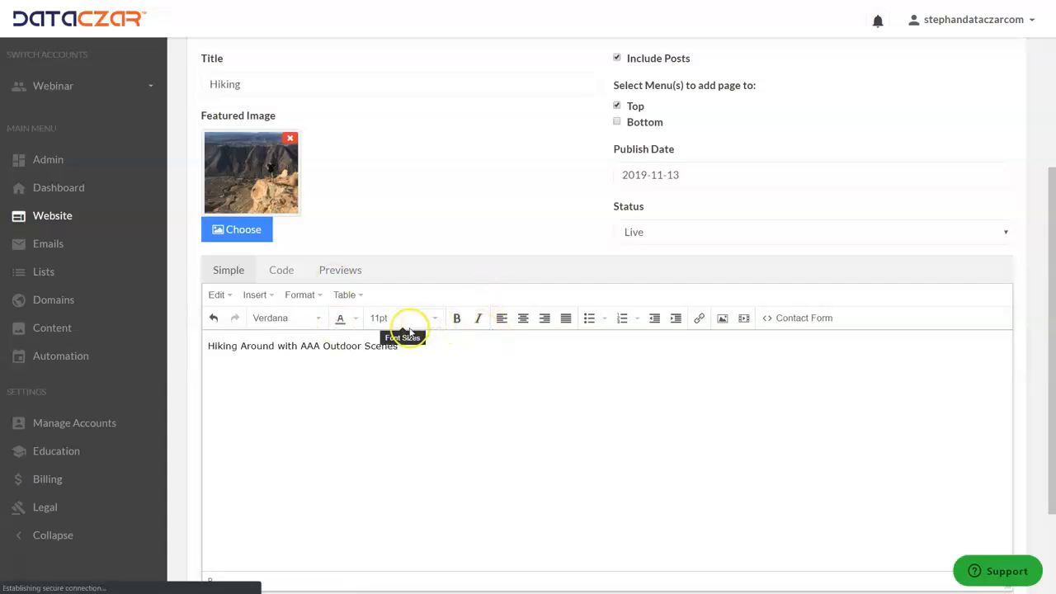
{"action": "left_click_drag", "start_coordinate": [420, 347], "coordinate": [199, 346]}
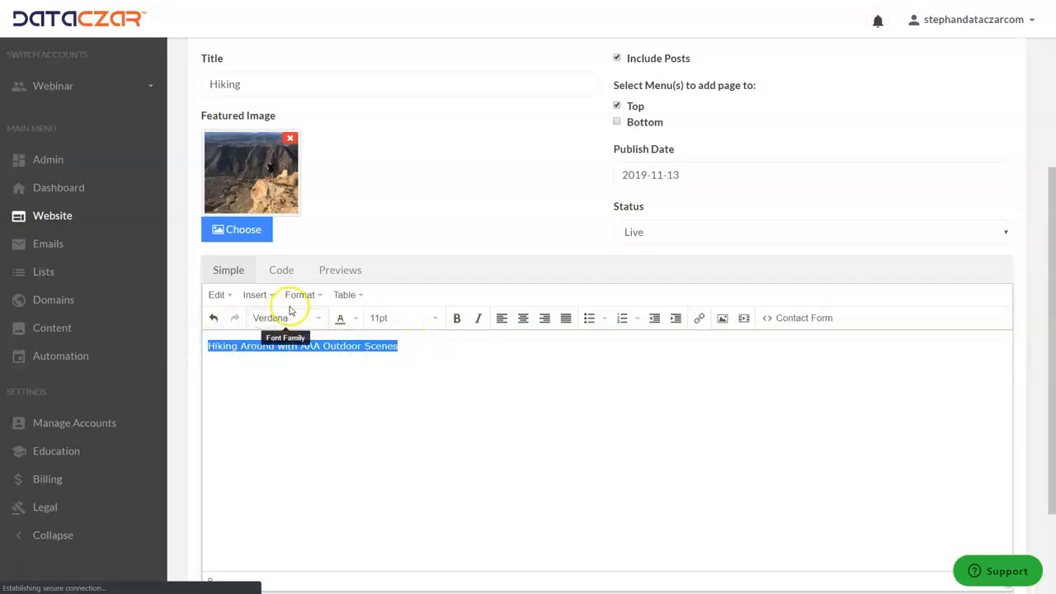
{"action": "left_click", "coordinate": [456, 318]}
{"action": "left_click", "coordinate": [477, 319]}
{"action": "left_click", "coordinate": [434, 318]}
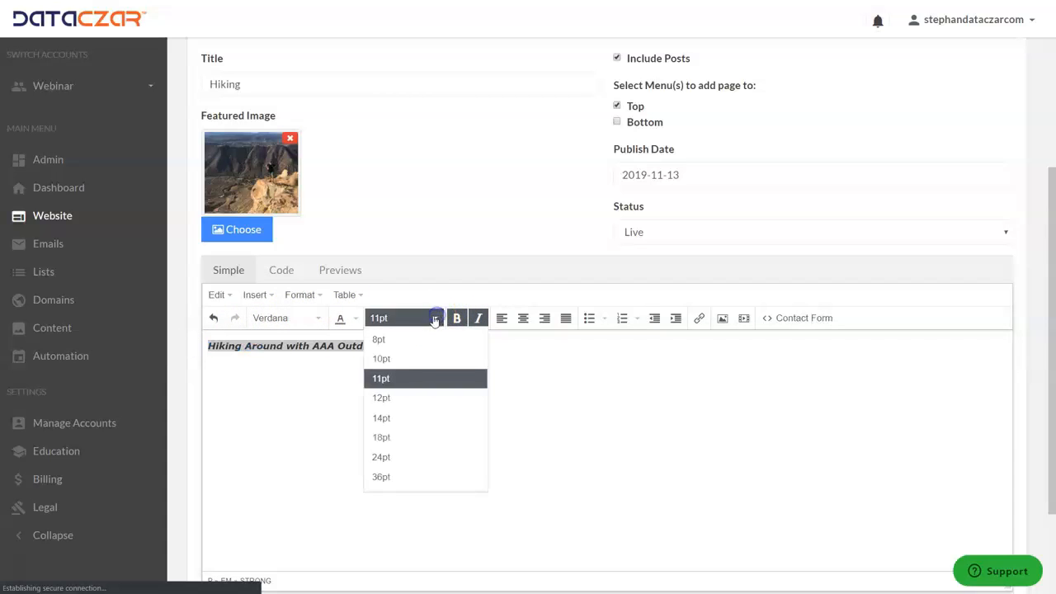
{"action": "left_click", "coordinate": [381, 418]}
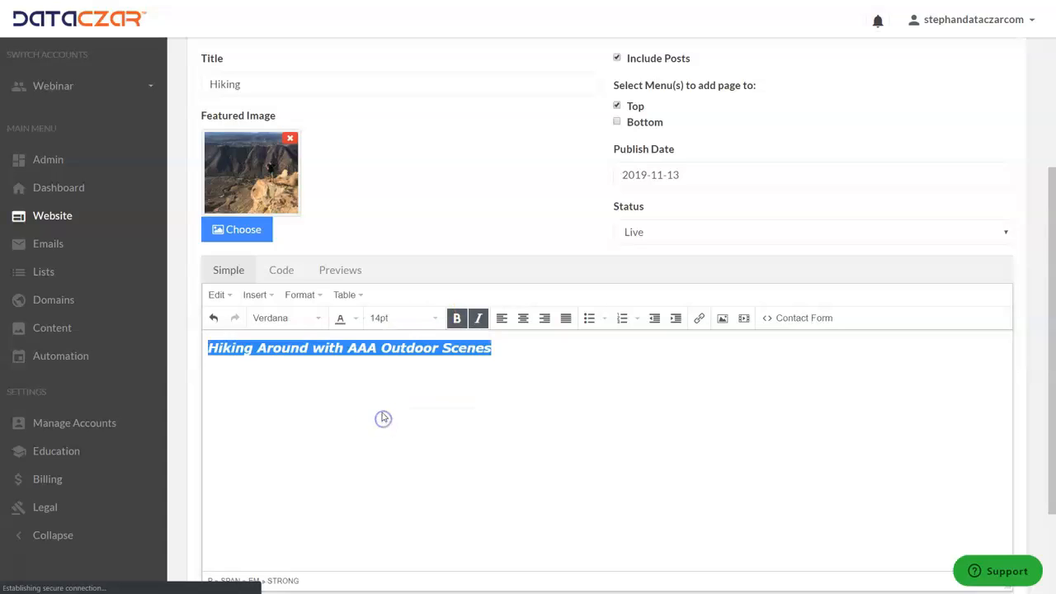
{"action": "left_click", "coordinate": [523, 320]}
{"action": "left_click", "coordinate": [762, 348]}
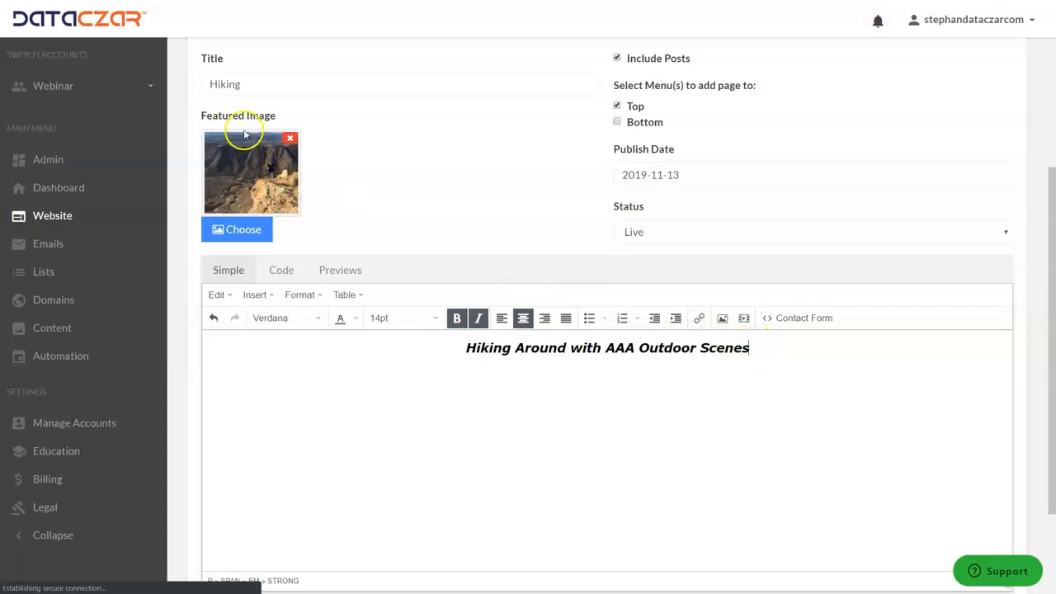
{"action": "scroll", "coordinate": [532, 377], "scroll_direction": "down", "scroll_amount": 2}
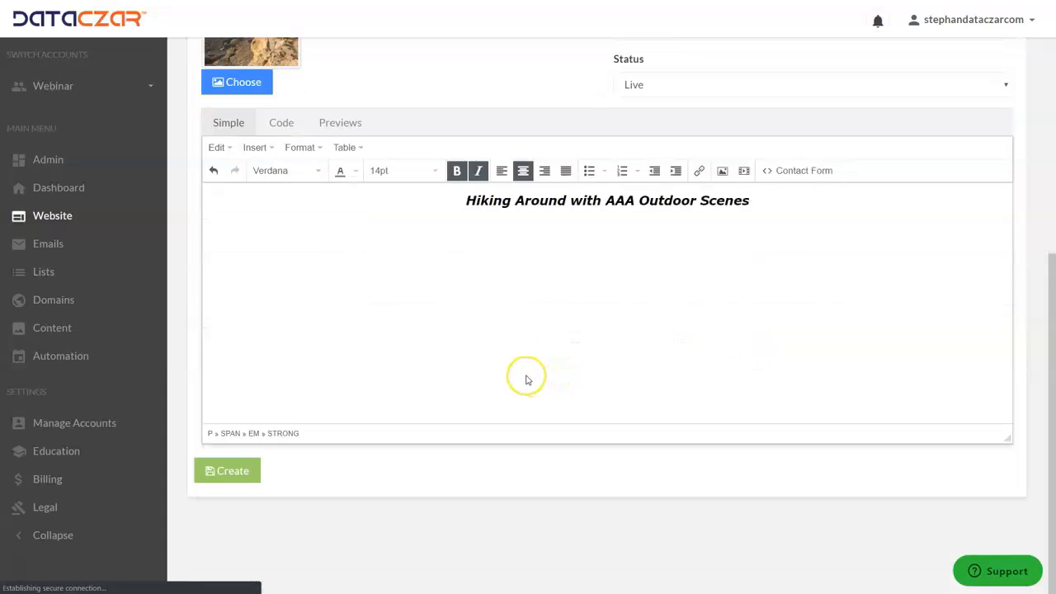
{"action": "left_click", "coordinate": [231, 475]}
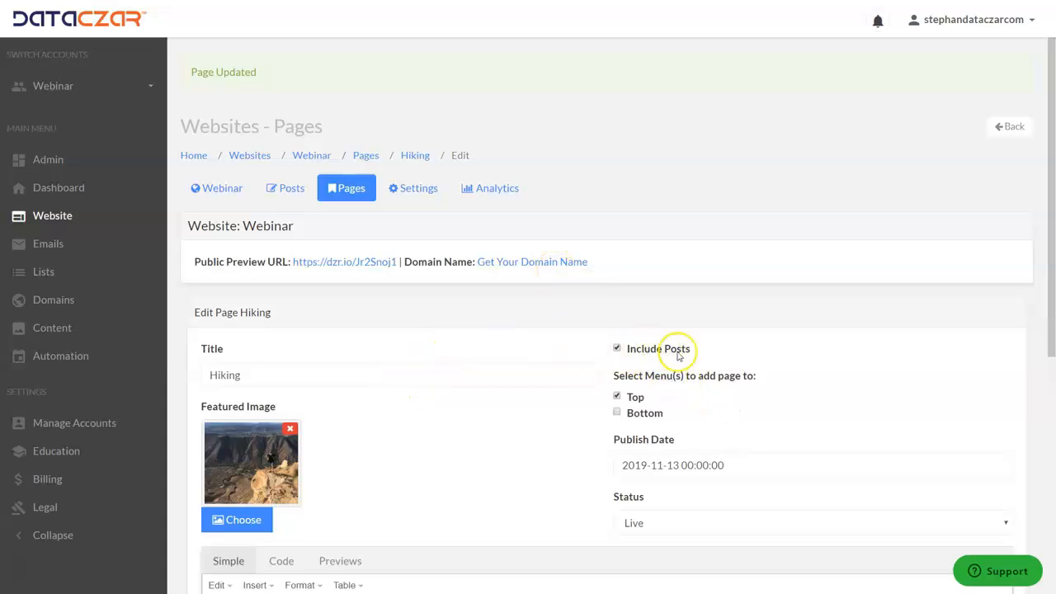
Start a new website post titled "Bungee Jumping - Bridge to Nowhere"
{"action": "left_click", "coordinate": [293, 190]}
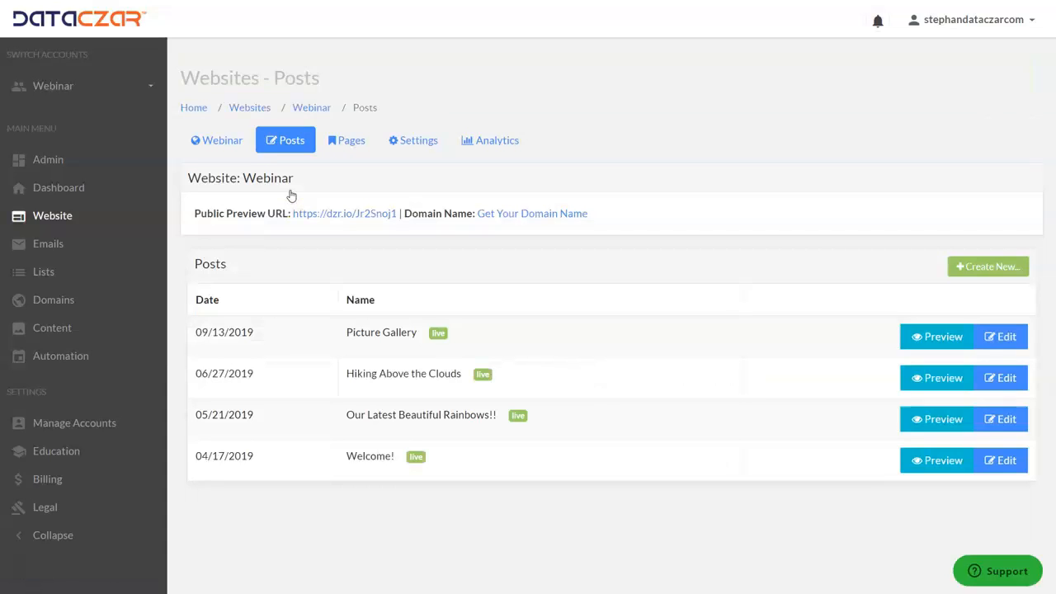
{"action": "left_click", "coordinate": [986, 266]}
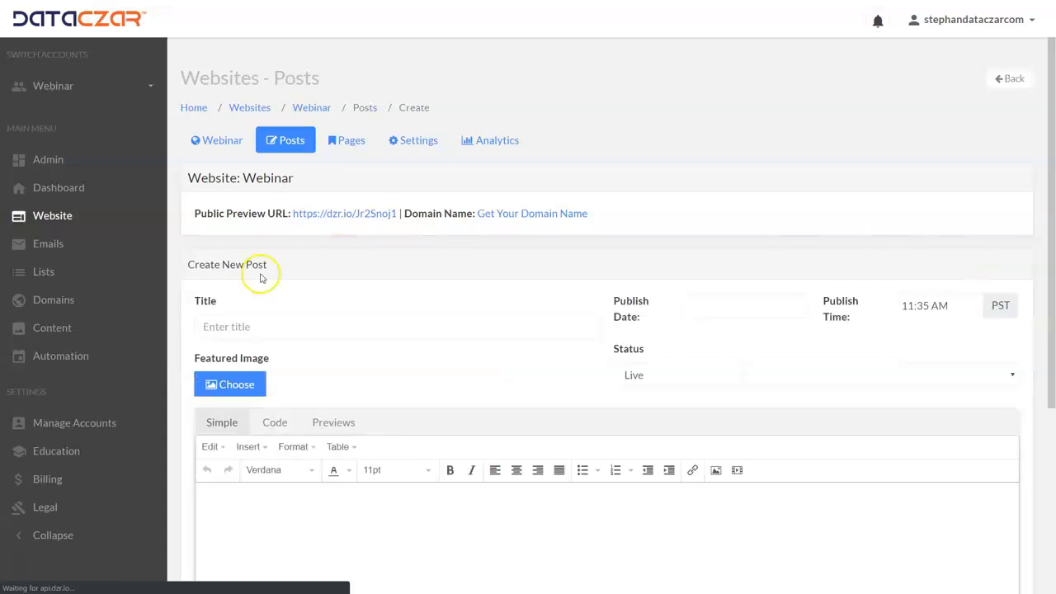
{"action": "left_click", "coordinate": [251, 323]}
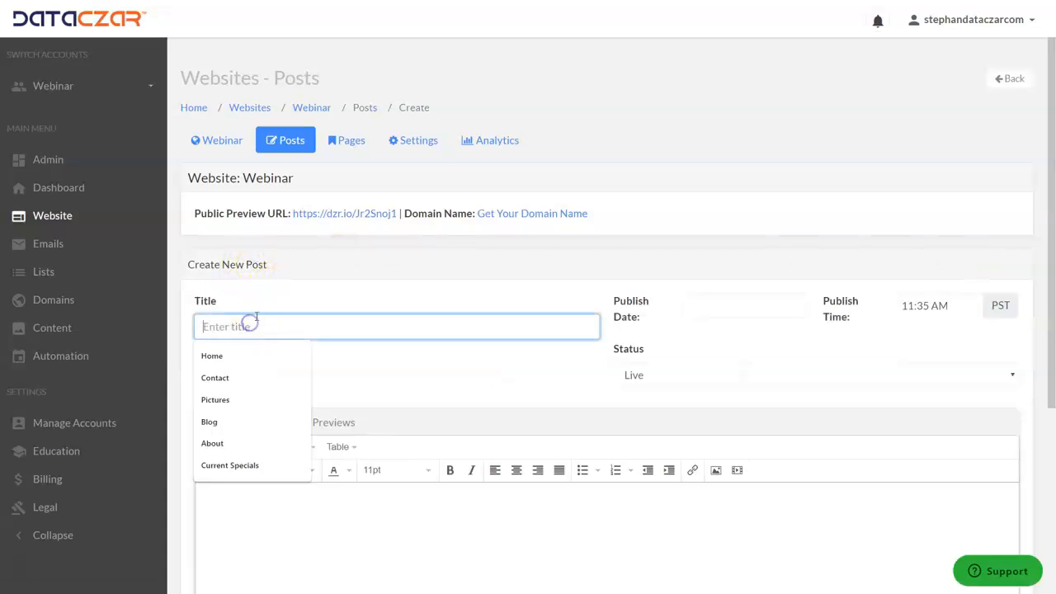
{"action": "type", "text": "Bungee"}
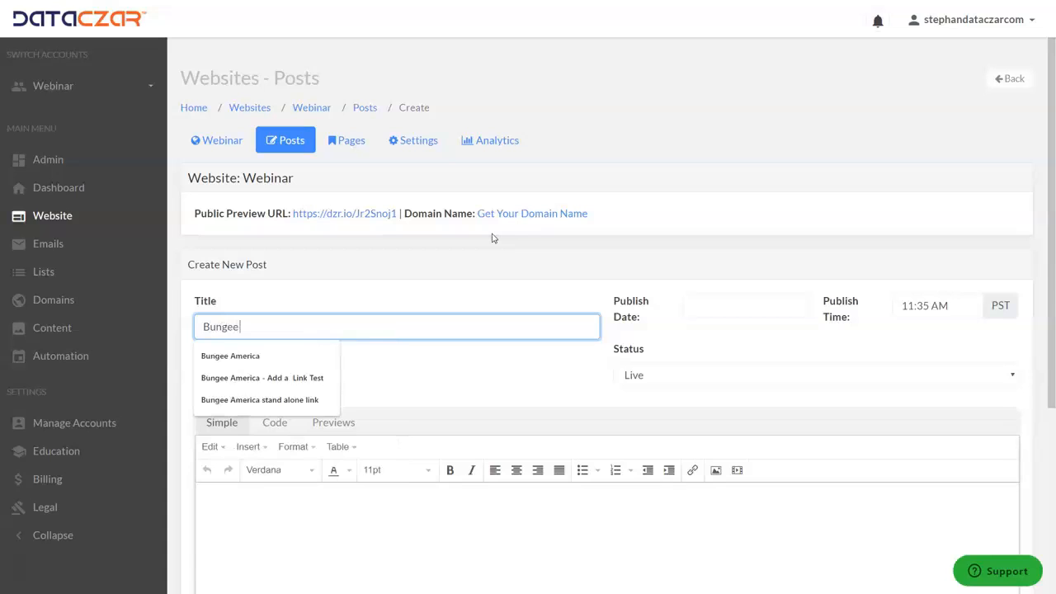
{"action": "type", "text": " Jumping - Bridge to Nowhere"}
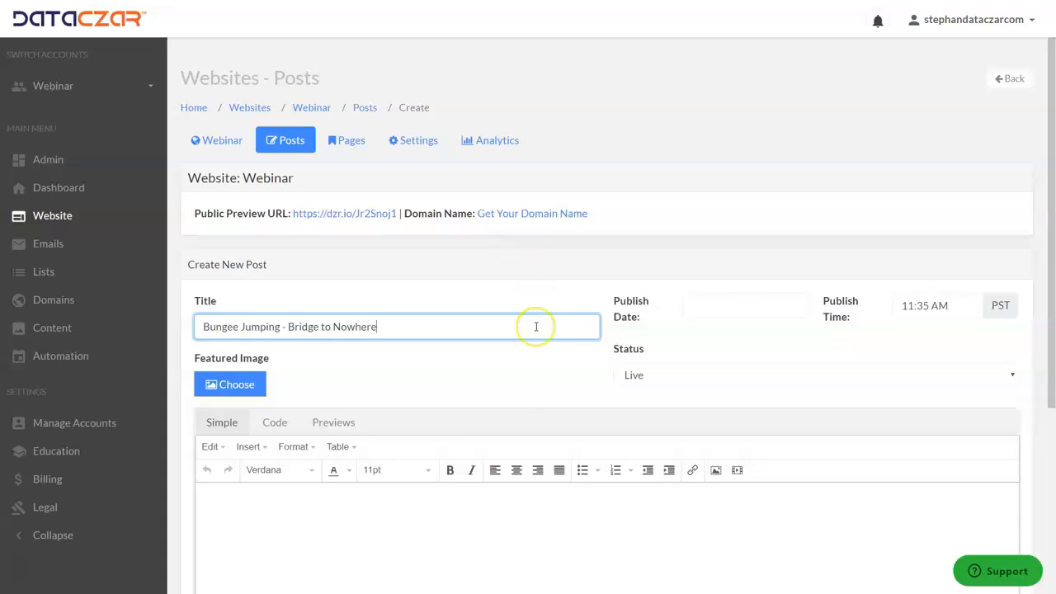
Write "Our latest Hike to Bridge to Nowhere and a crazy guy bungee jumping!" in the post body and set it to 12pt
{"action": "left_click", "coordinate": [322, 503]}
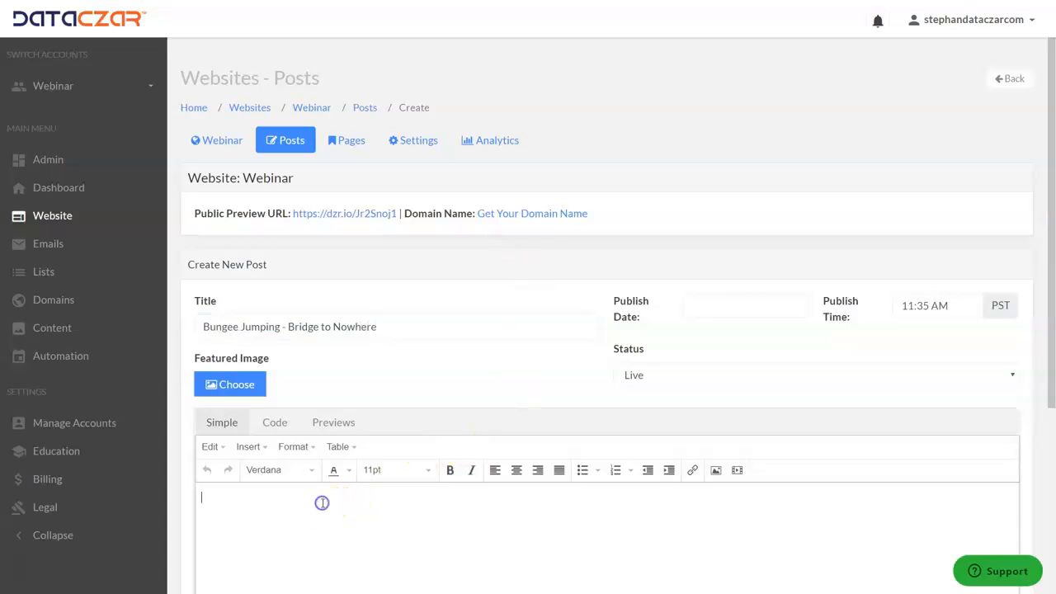
{"action": "type", "text": "Our latest Hike to Bridge to Nowhere and a crazy guy bungee jumping!"}
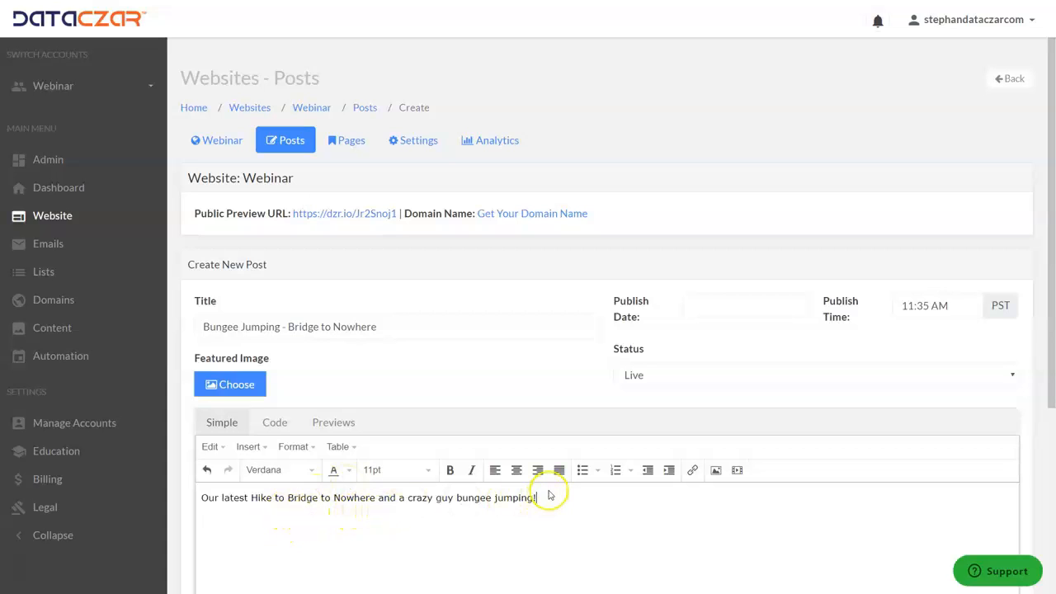
{"action": "left_click_drag", "start_coordinate": [546, 496], "coordinate": [170, 487]}
{"action": "left_click", "coordinate": [412, 470]}
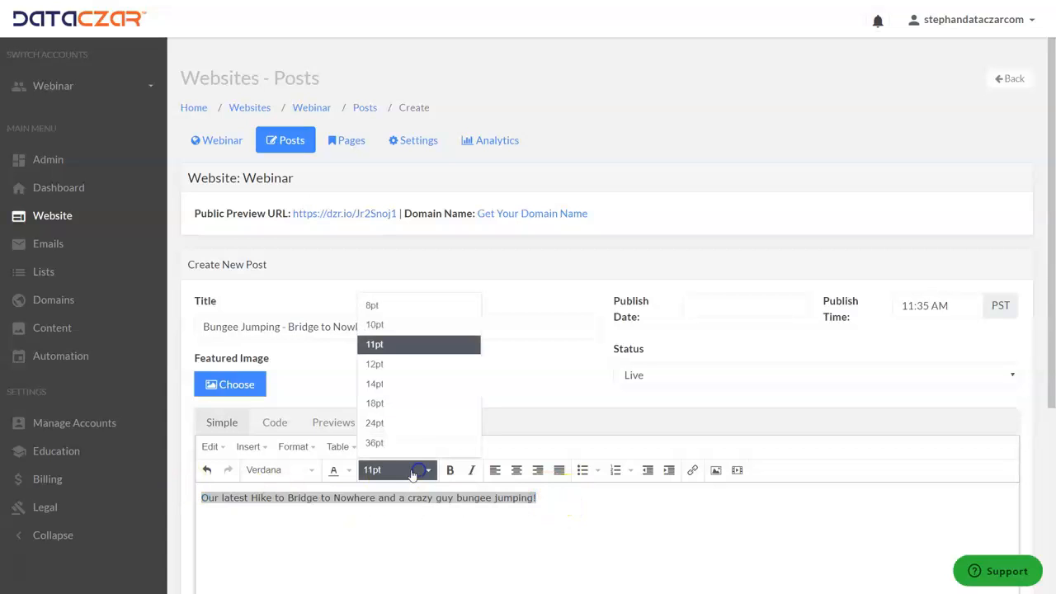
{"action": "left_click", "coordinate": [399, 364]}
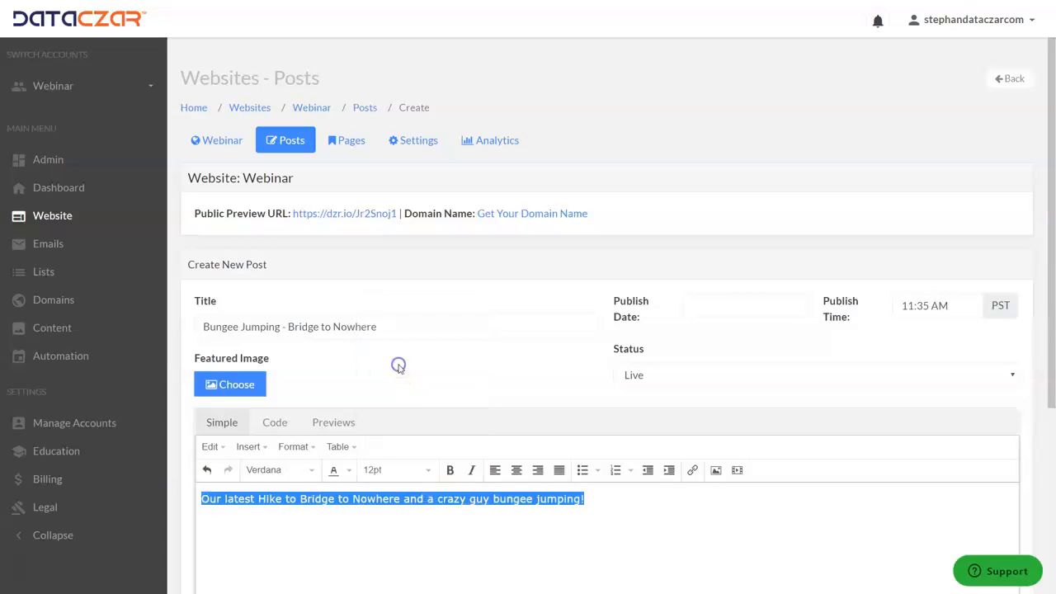
Make the post's sentence bold and centred, and start a new line below it
{"action": "left_click", "coordinate": [450, 472]}
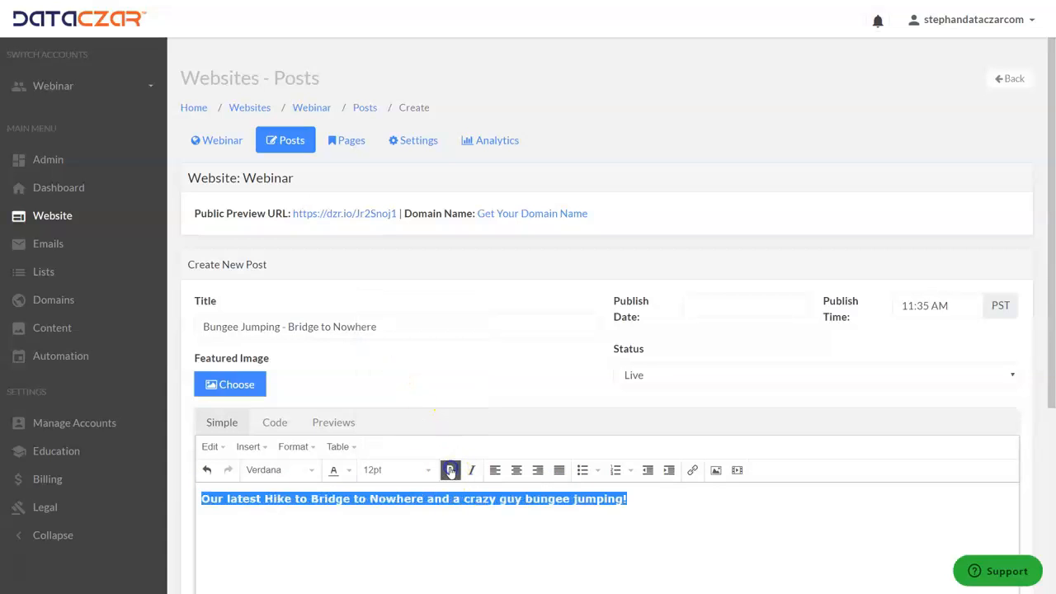
{"action": "left_click", "coordinate": [516, 472]}
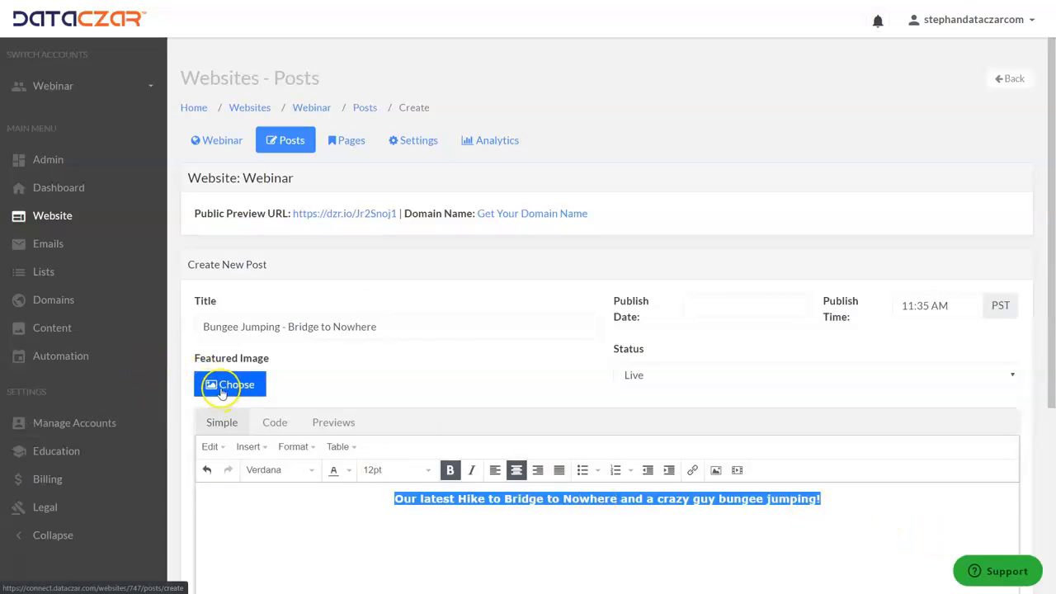
{"action": "left_click", "coordinate": [829, 498]}
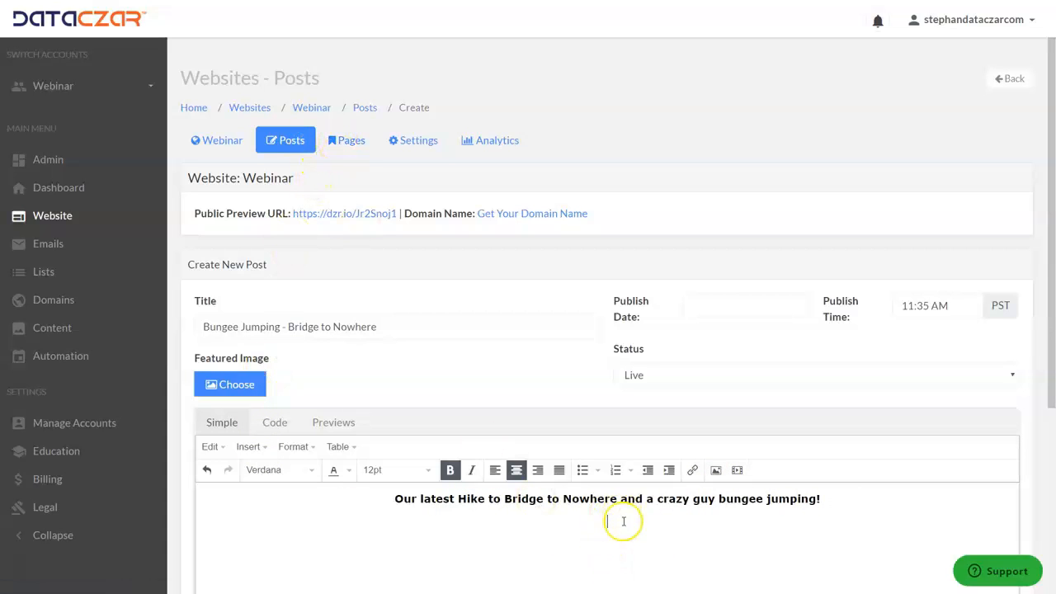
Upload the bungee jumping photo from the computer and choose it as the source of a new image in the post body
{"action": "left_click", "coordinate": [716, 471]}
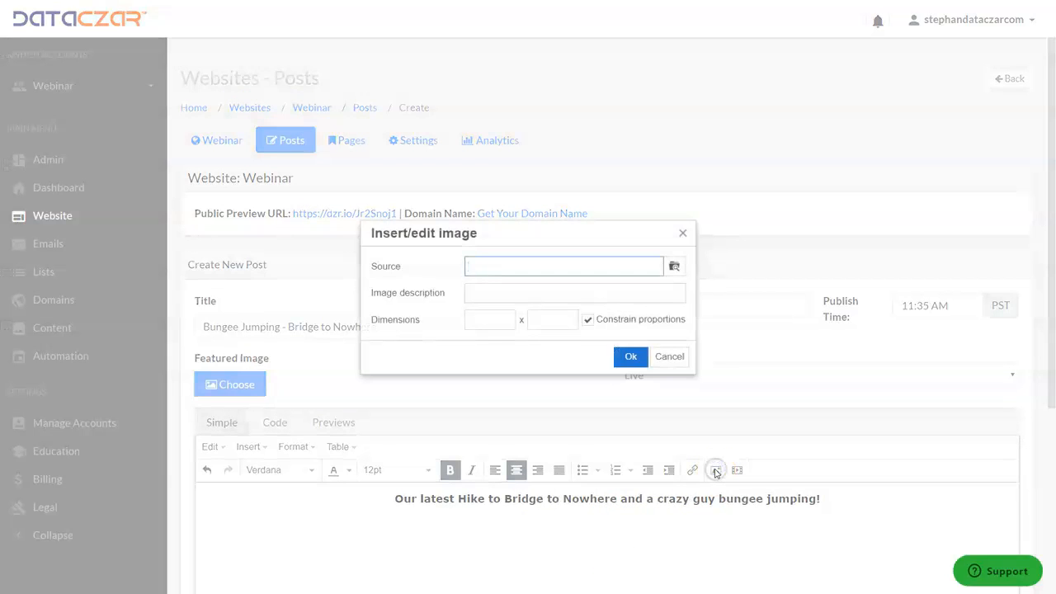
{"action": "left_click", "coordinate": [674, 267]}
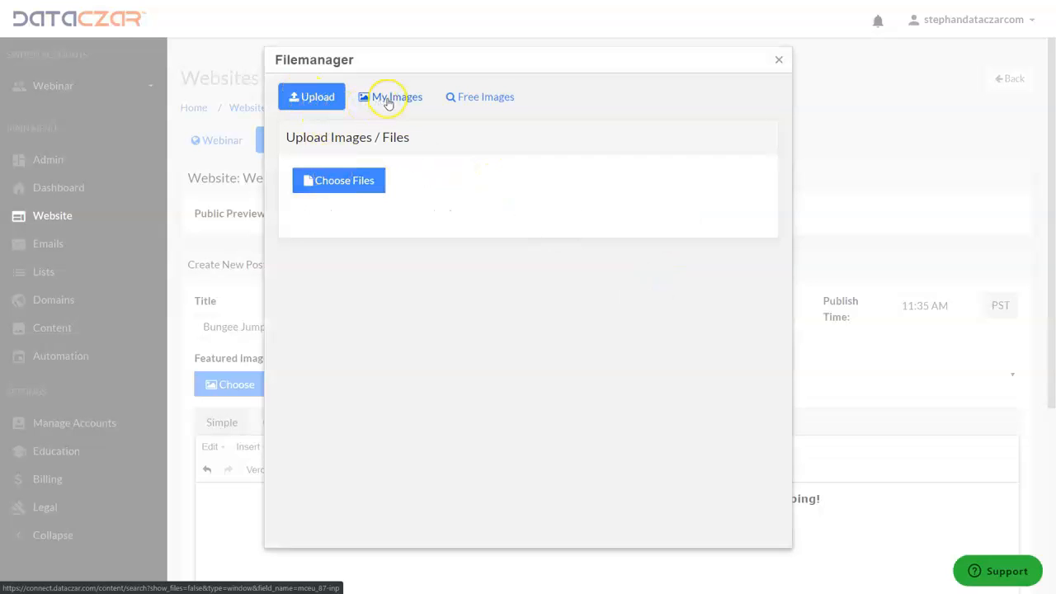
{"action": "left_click", "coordinate": [340, 183]}
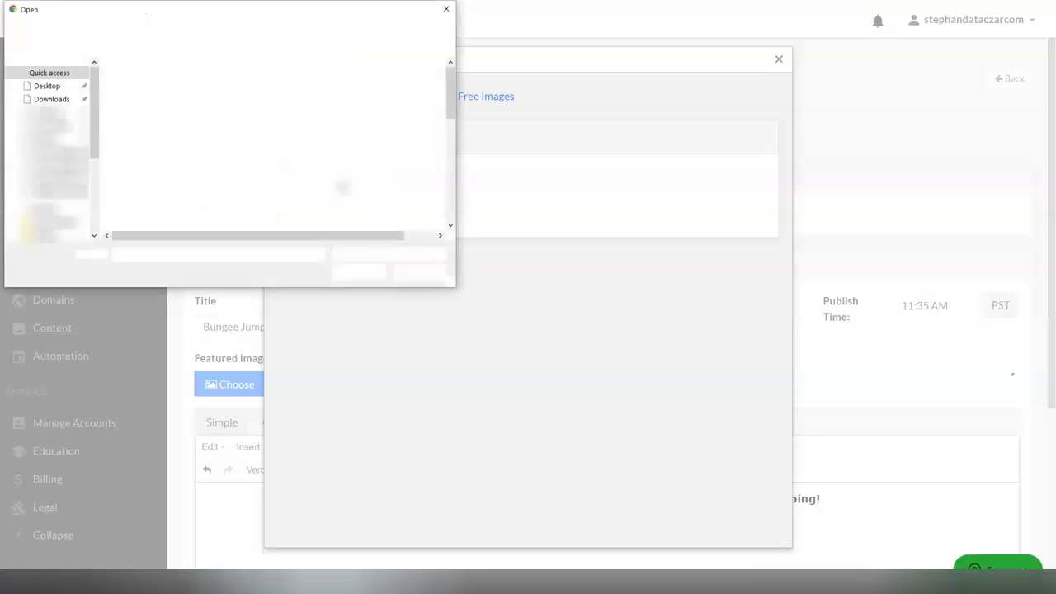
{"action": "double_click", "coordinate": [179, 109]}
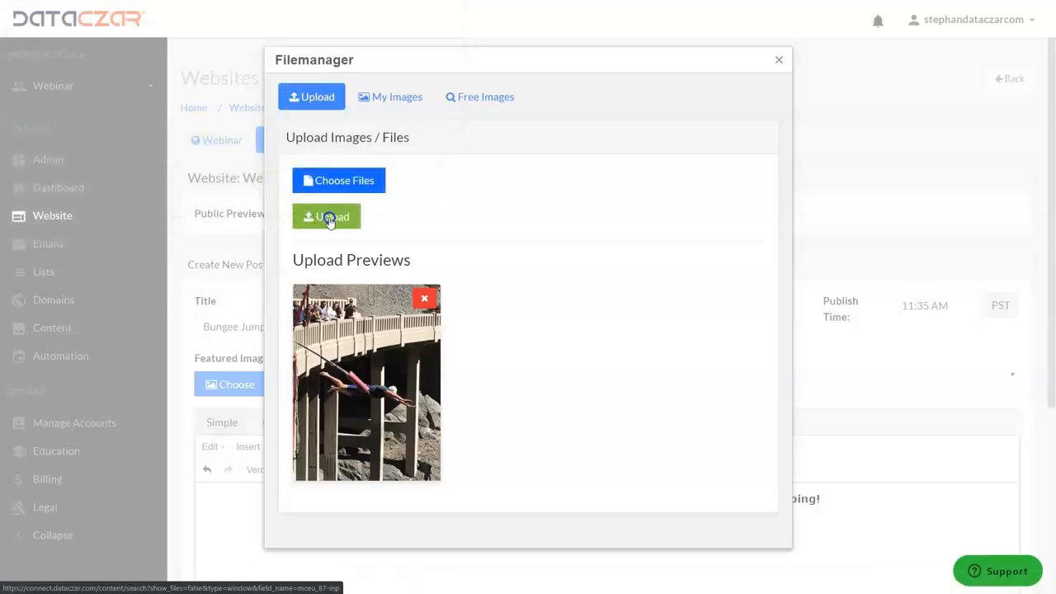
{"action": "left_click", "coordinate": [383, 100]}
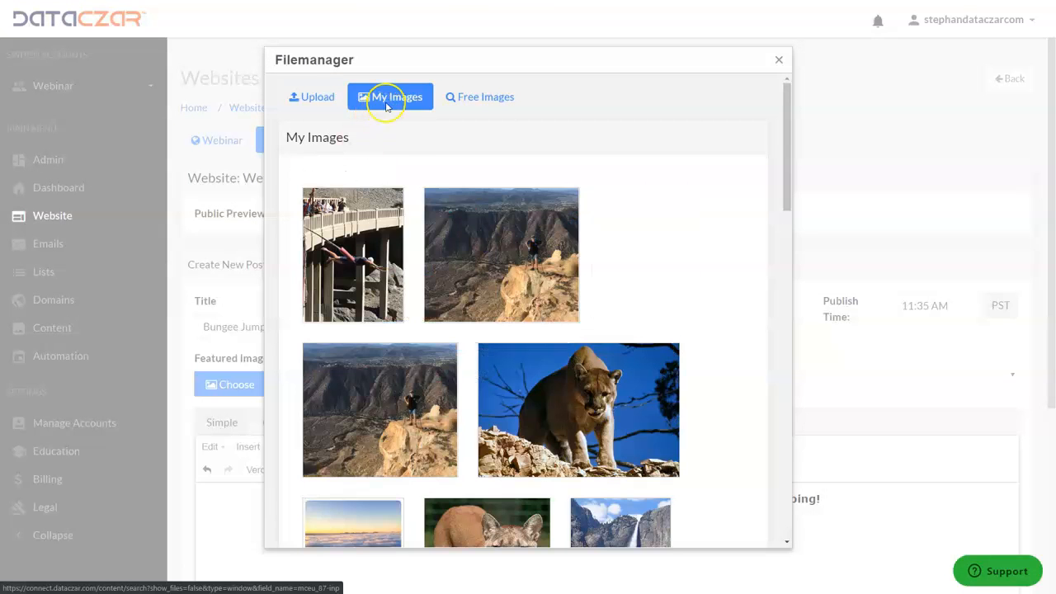
{"action": "mouse_move", "coordinate": [363, 215]}
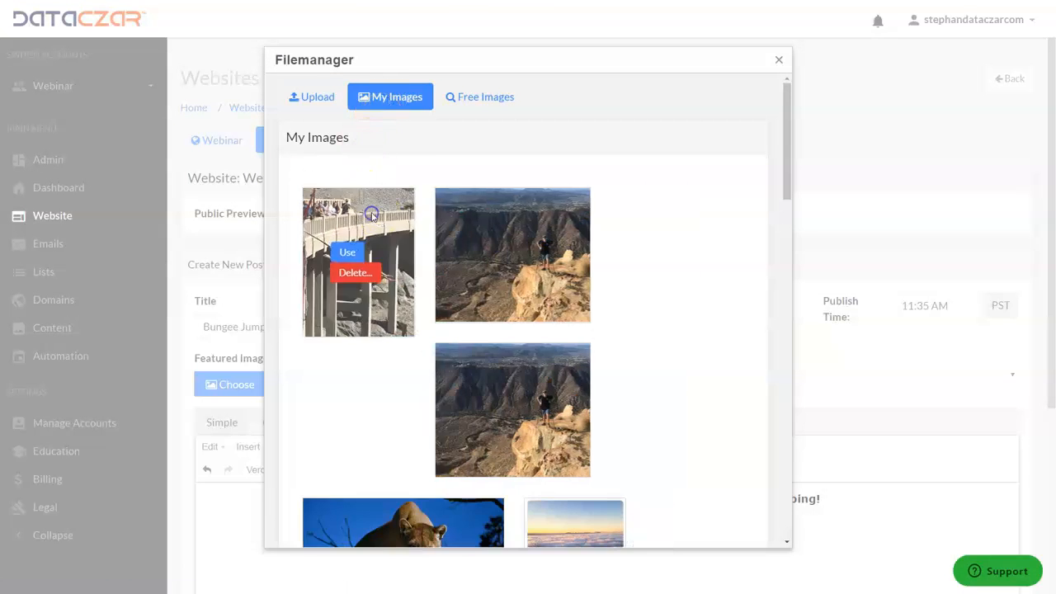
{"action": "left_click", "coordinate": [357, 277]}
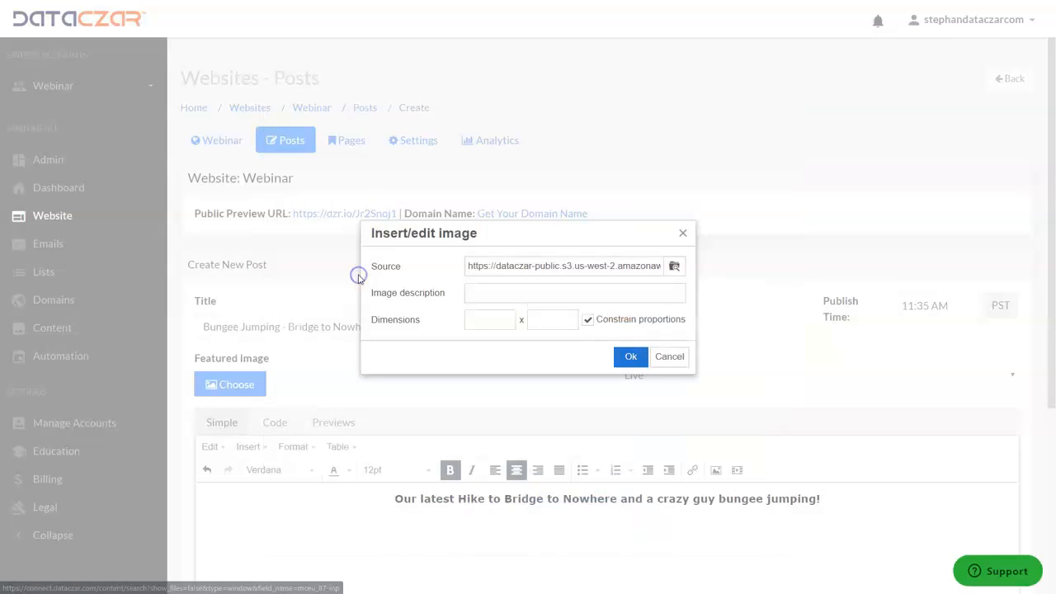
Set the image's width to 50% and insert it below the sentence
{"action": "left_click", "coordinate": [489, 320]}
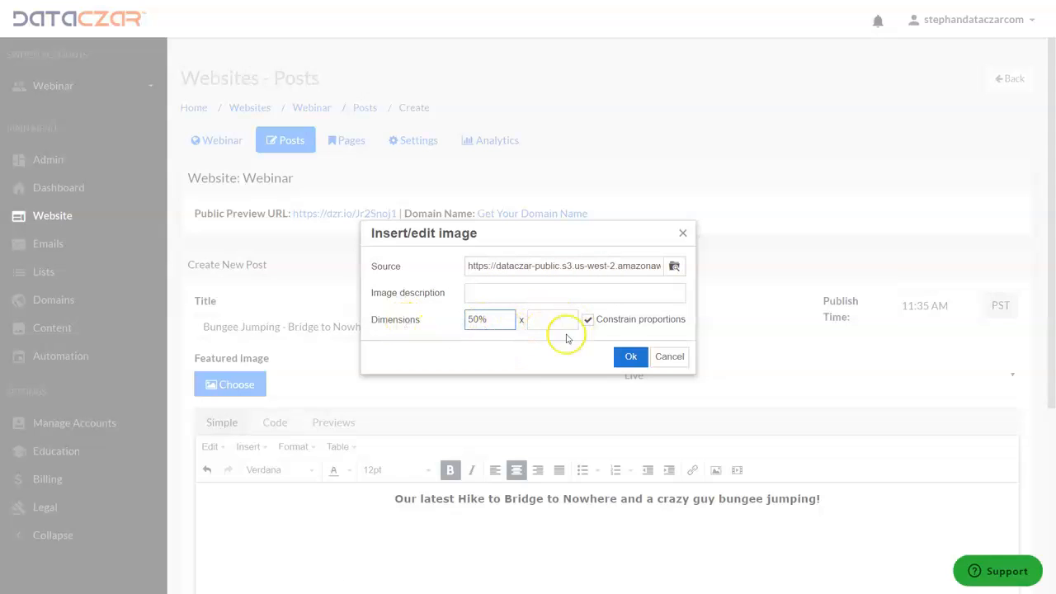
{"action": "left_click", "coordinate": [631, 358]}
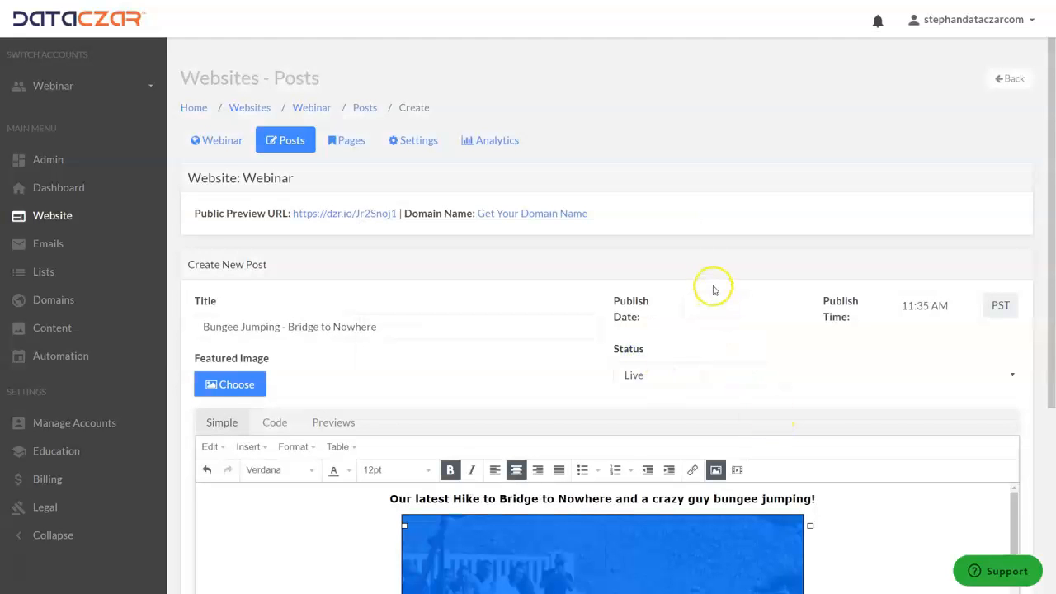
{"action": "scroll", "coordinate": [714, 290], "scroll_direction": "down", "scroll_amount": 3}
{"action": "left_click", "coordinate": [914, 355]}
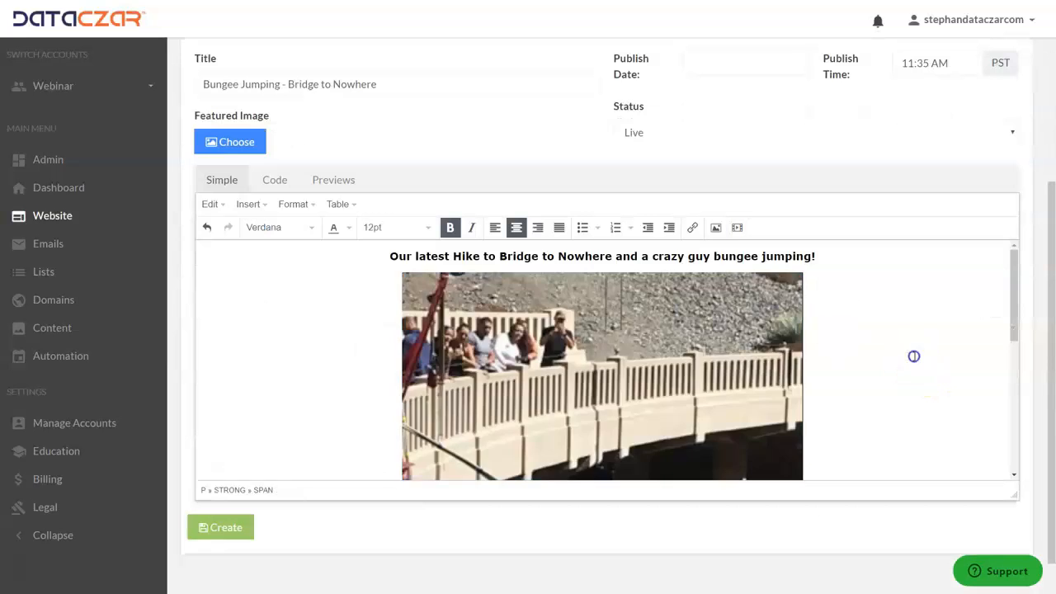
Look over the inserted photo in the post body and create the post
{"action": "scroll", "coordinate": [907, 356], "scroll_direction": "down", "scroll_amount": 2}
{"action": "scroll", "coordinate": [907, 355], "scroll_direction": "up", "scroll_amount": 4}
{"action": "scroll", "coordinate": [904, 351], "scroll_direction": "up", "scroll_amount": 1}
{"action": "left_click", "coordinate": [679, 468]}
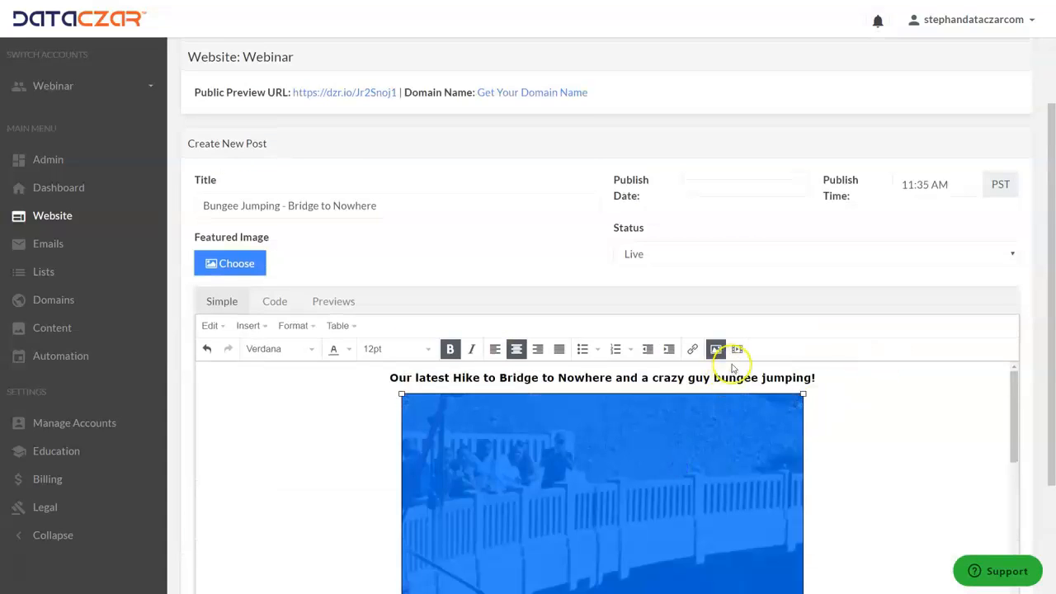
{"action": "left_click", "coordinate": [895, 431]}
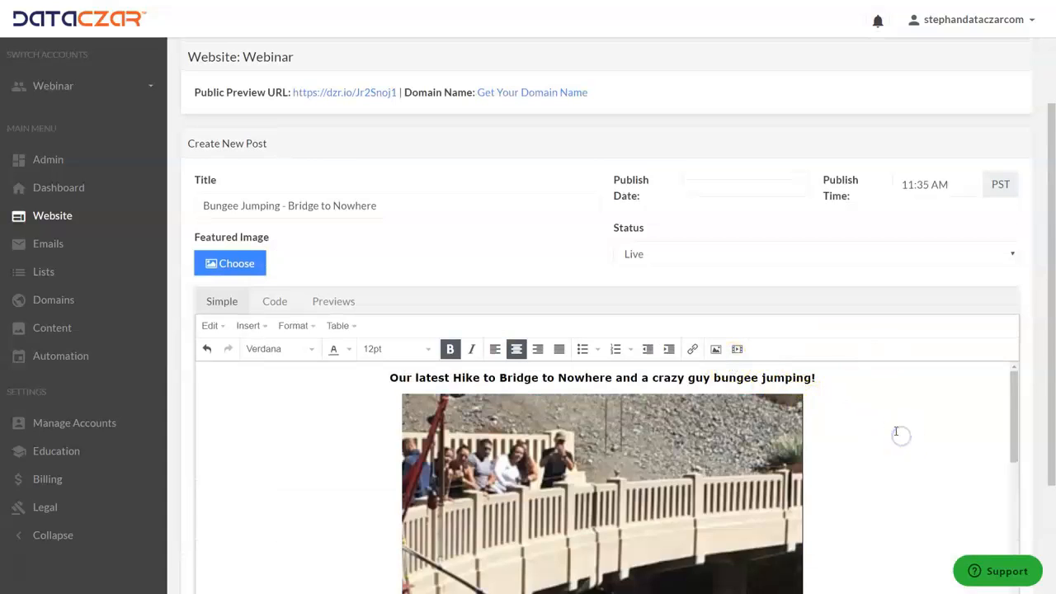
{"action": "scroll", "coordinate": [879, 412], "scroll_direction": "down", "scroll_amount": 5}
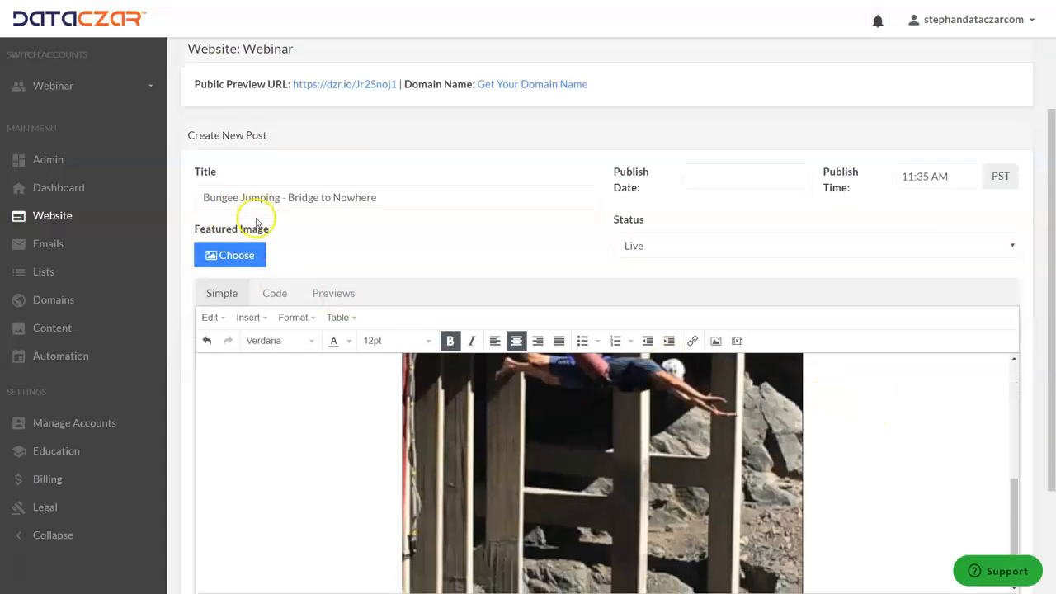
{"action": "scroll", "coordinate": [256, 222], "scroll_direction": "down", "scroll_amount": 3}
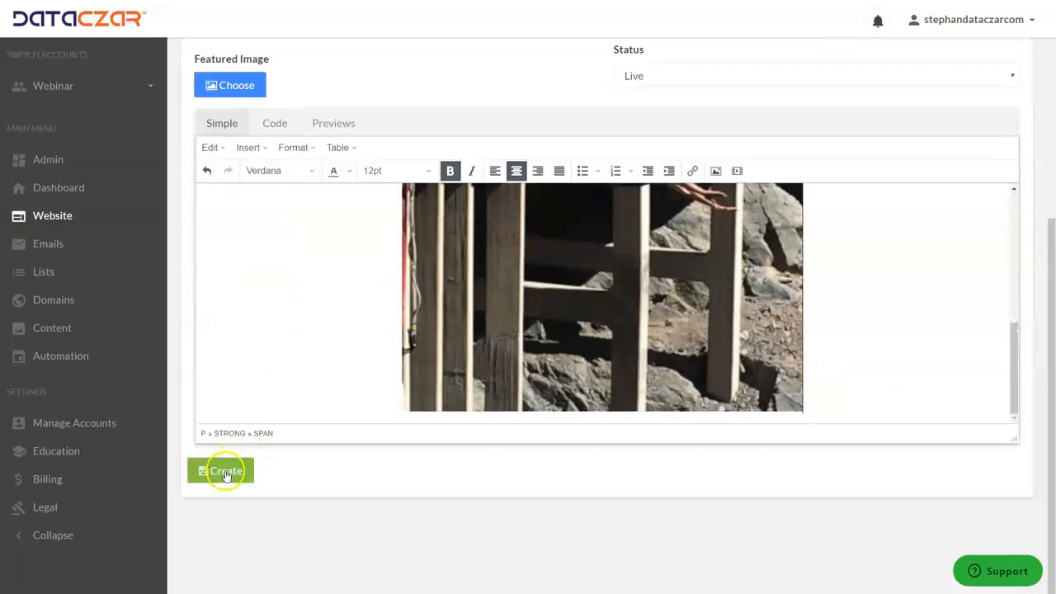
{"action": "left_click", "coordinate": [225, 475]}
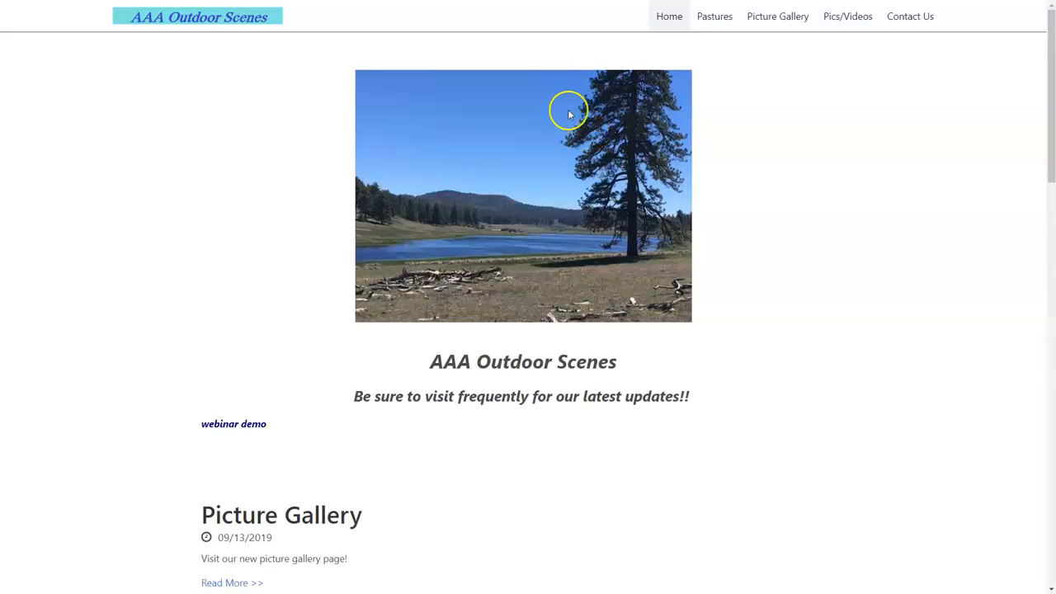
Reload the public AAA Outdoor Scenes site and examine the Hiking page with its listed posts
{"action": "left_click", "coordinate": [876, 28]}
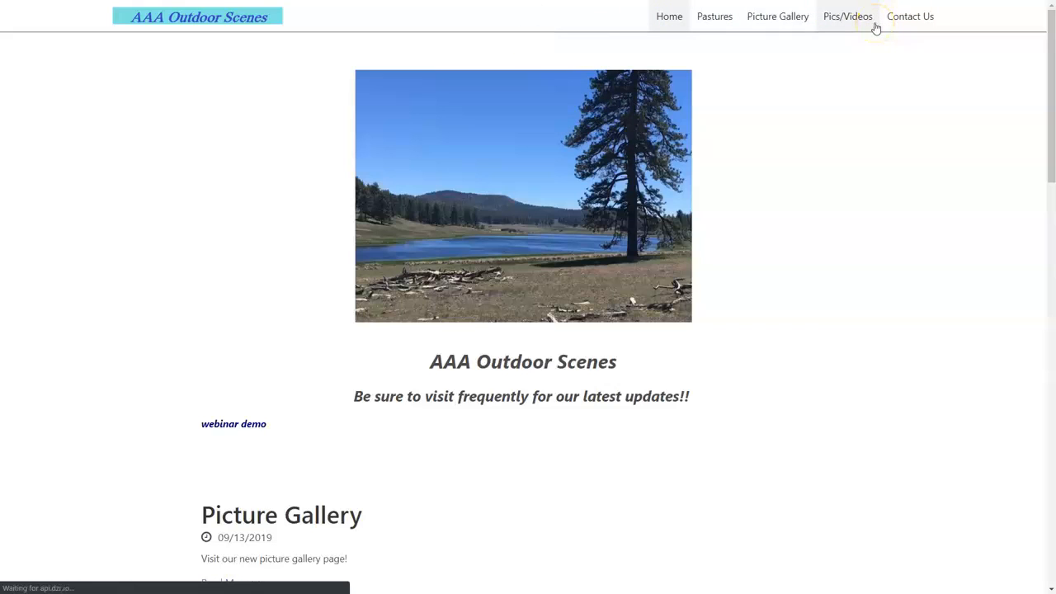
{"action": "left_click", "coordinate": [922, 27]}
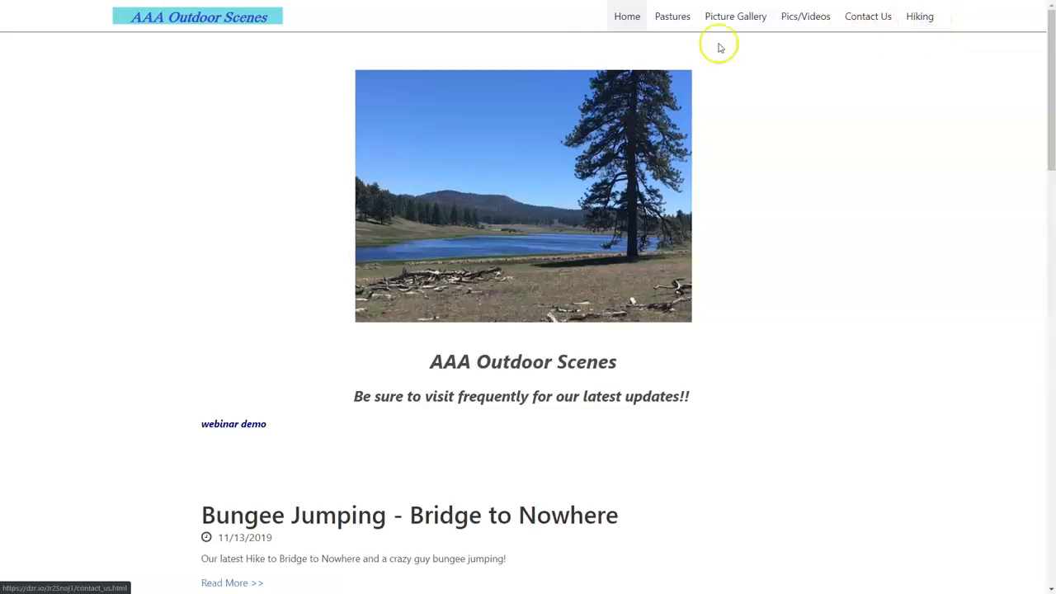
{"action": "left_click", "coordinate": [922, 18]}
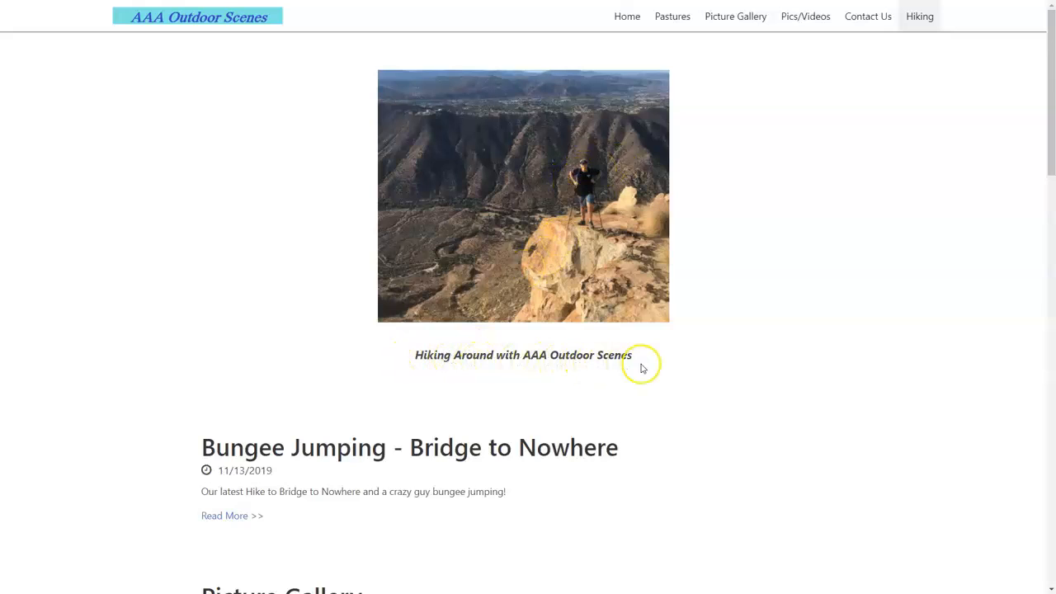
{"action": "scroll", "coordinate": [628, 351], "scroll_direction": "down", "scroll_amount": 3}
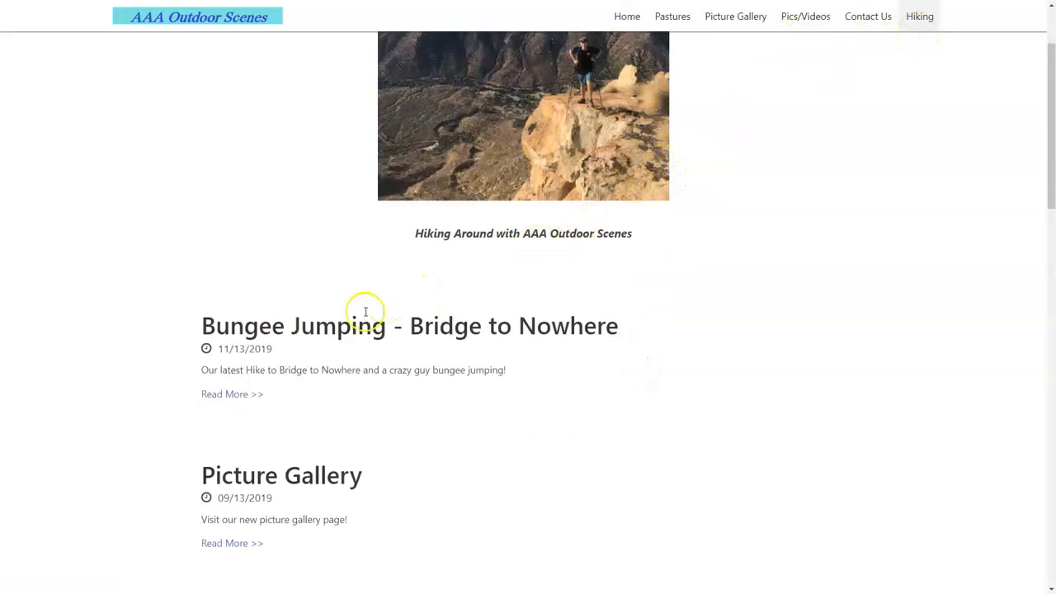
{"action": "scroll", "coordinate": [306, 337], "scroll_direction": "down", "scroll_amount": 20}
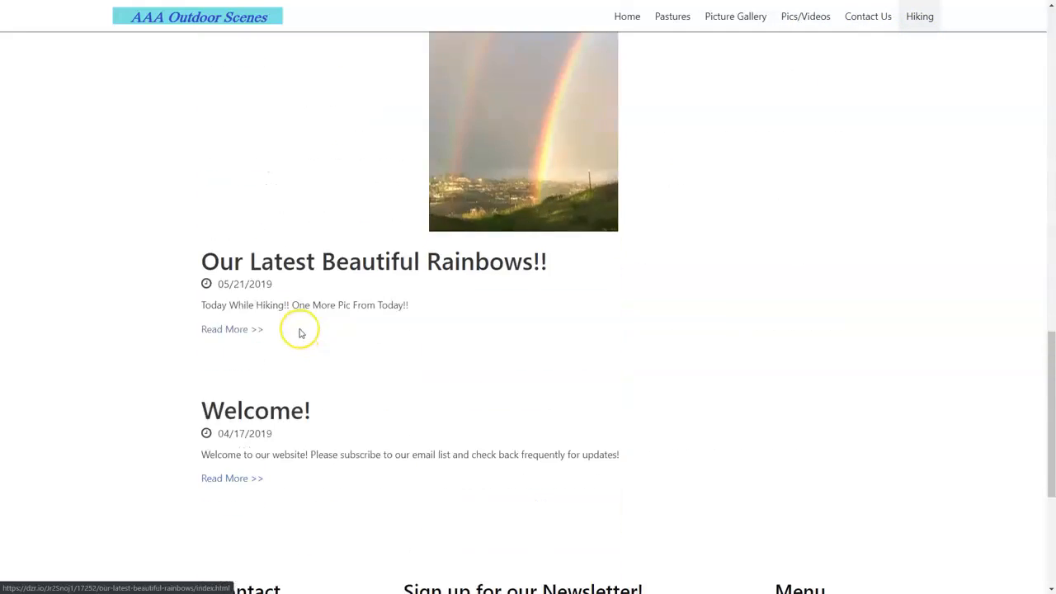
{"action": "scroll", "coordinate": [300, 333], "scroll_direction": "up", "scroll_amount": 20}
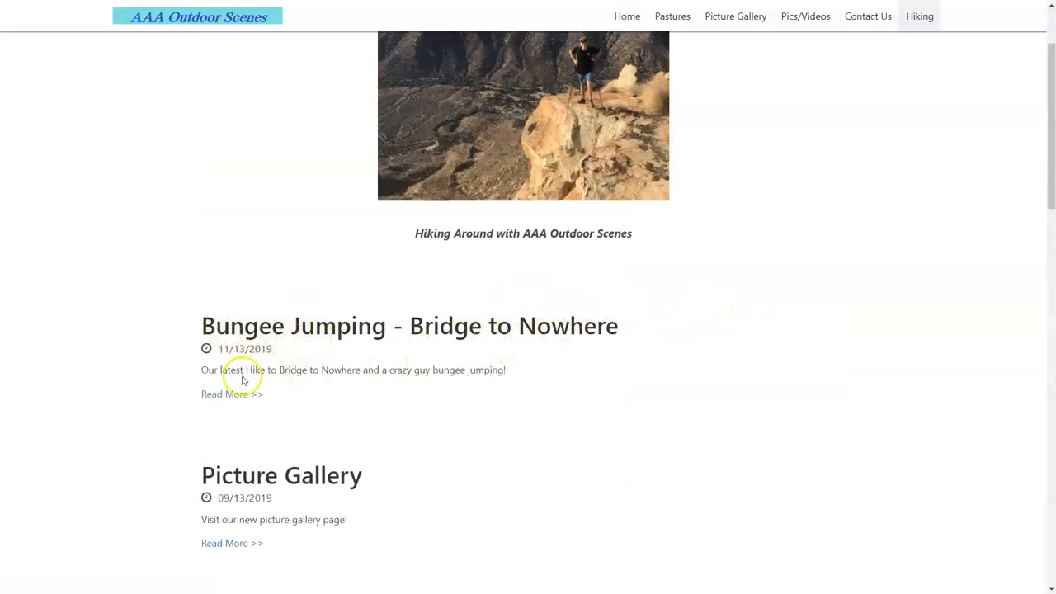
View the full "Bungee Jumping - Bridge to Nowhere" post, revisit the Hiking page and switch back to the Dataczar posts list
{"action": "left_click", "coordinate": [217, 394]}
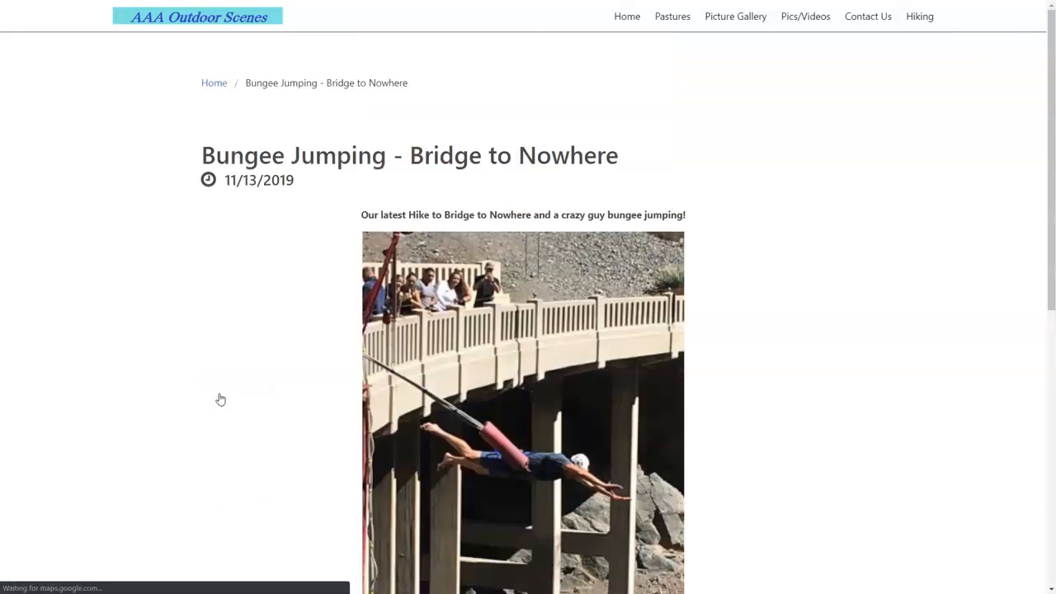
{"action": "scroll", "coordinate": [797, 284], "scroll_direction": "down", "scroll_amount": 3}
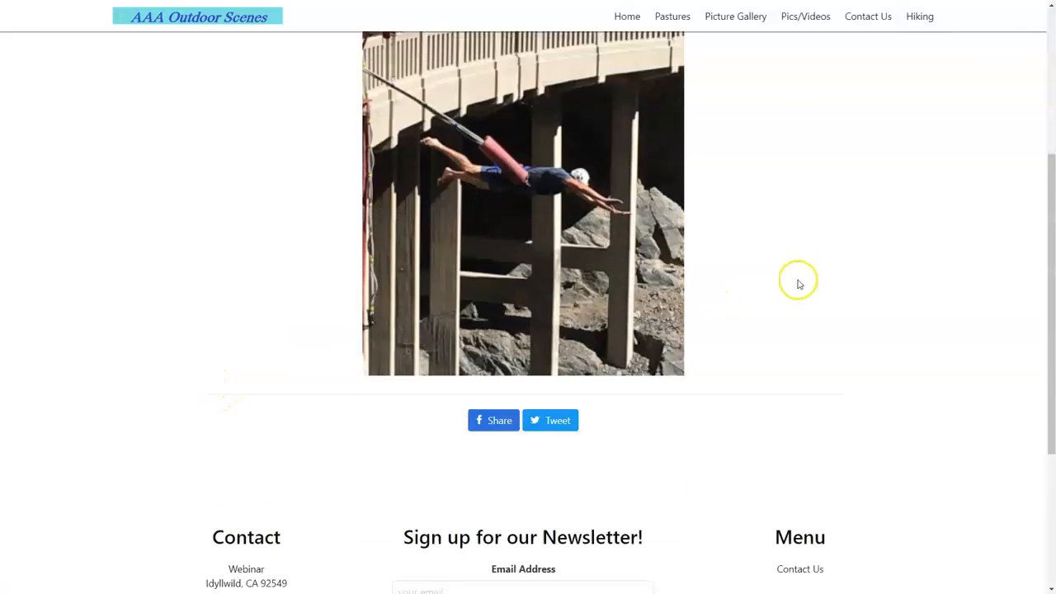
{"action": "scroll", "coordinate": [792, 277], "scroll_direction": "up", "scroll_amount": 5}
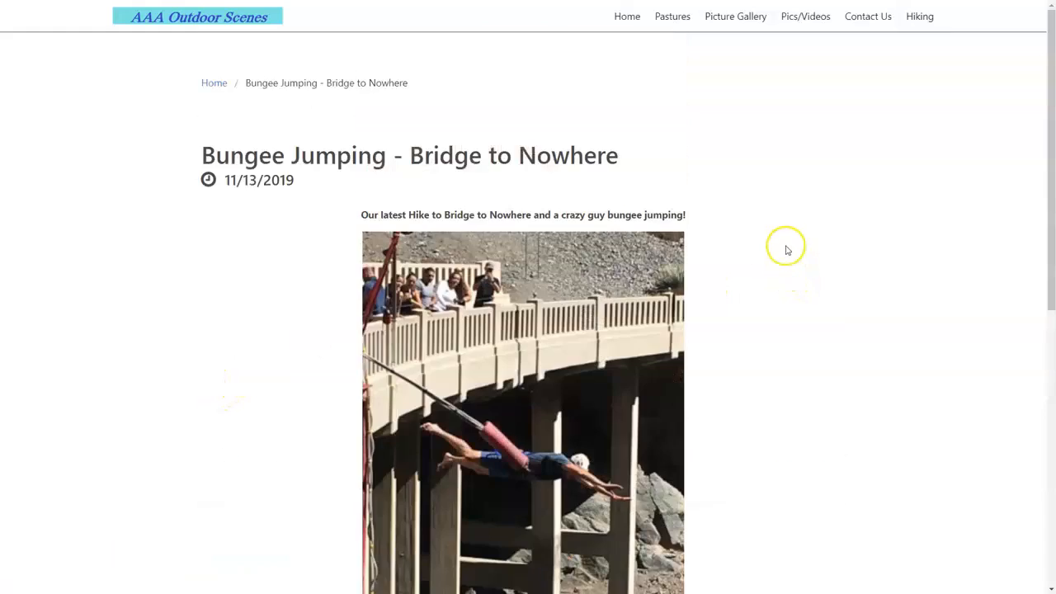
{"action": "left_click", "coordinate": [917, 23]}
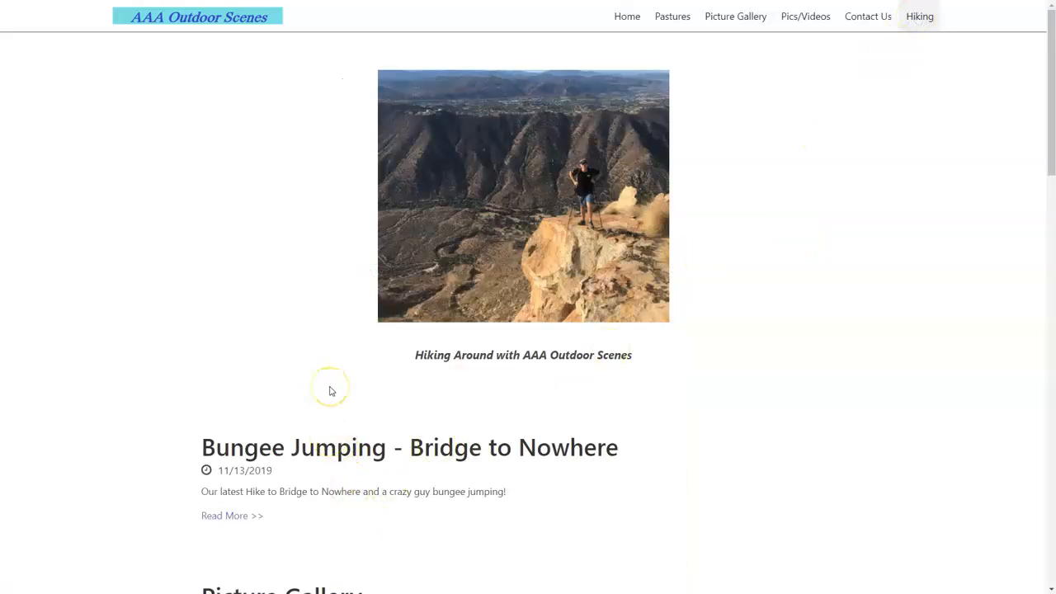
{"action": "key", "text": "ctrl+Tab"}
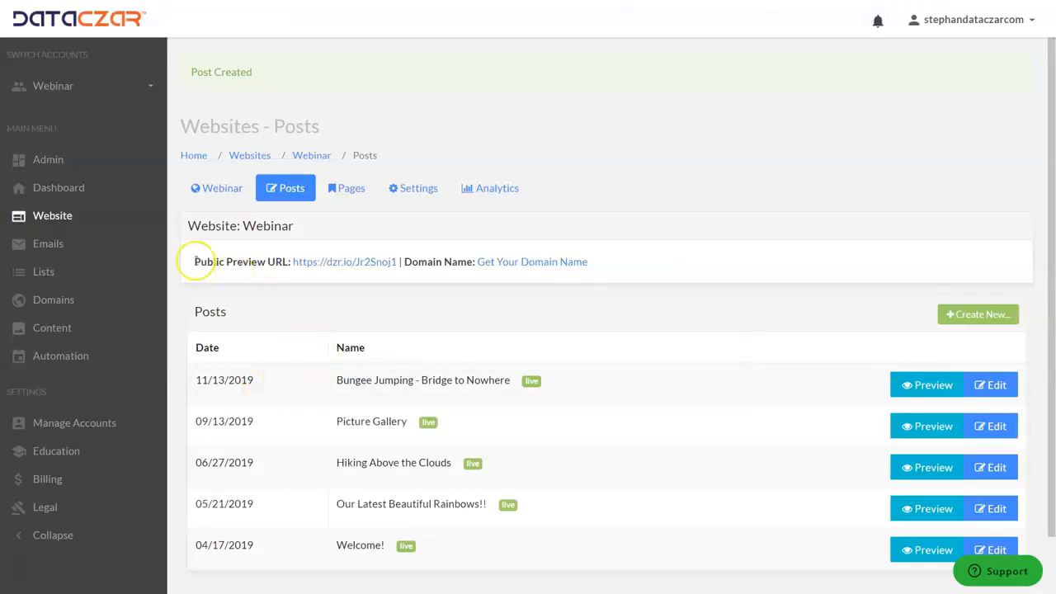